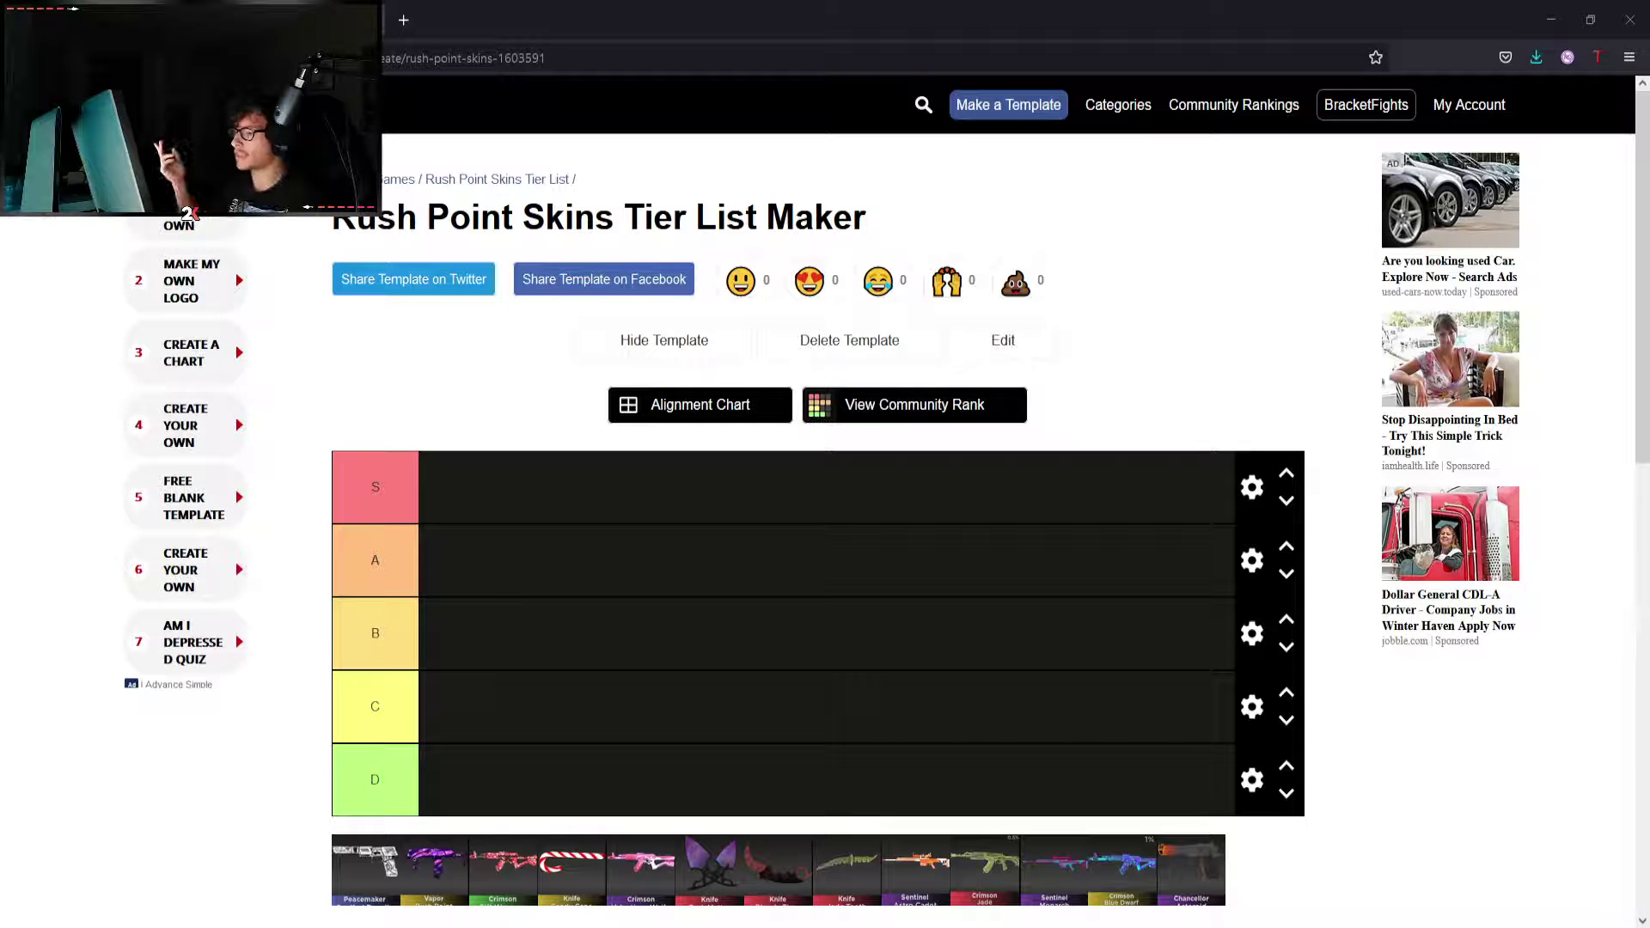
scroll(826, 516, "down", 3)
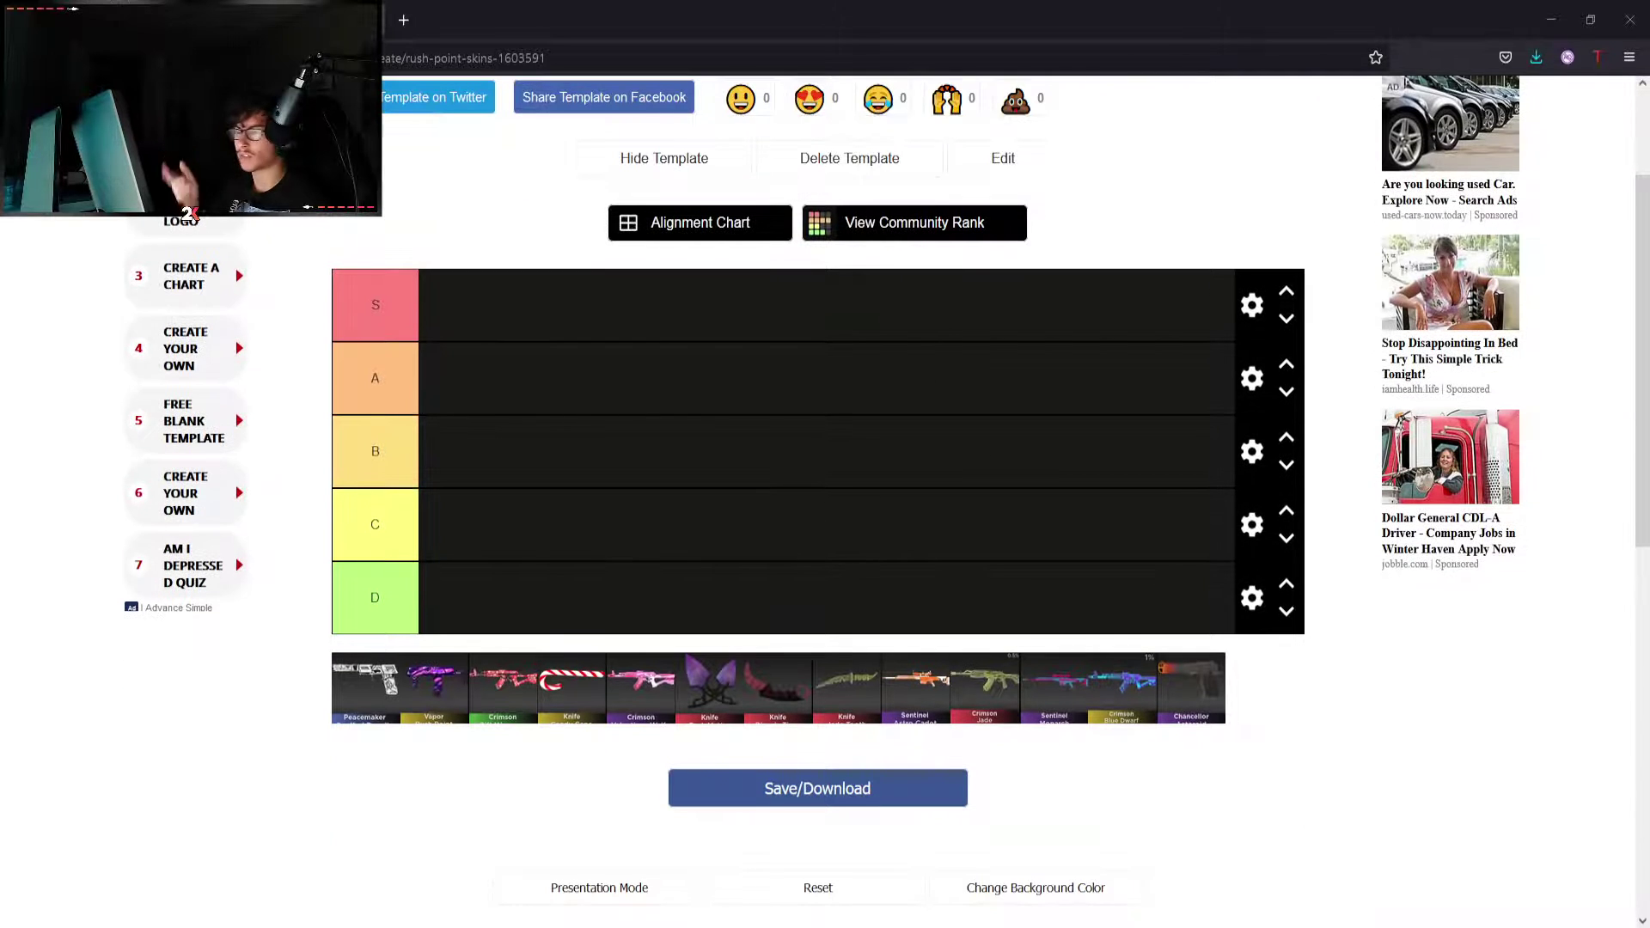
scroll(825, 515, "up", 1)
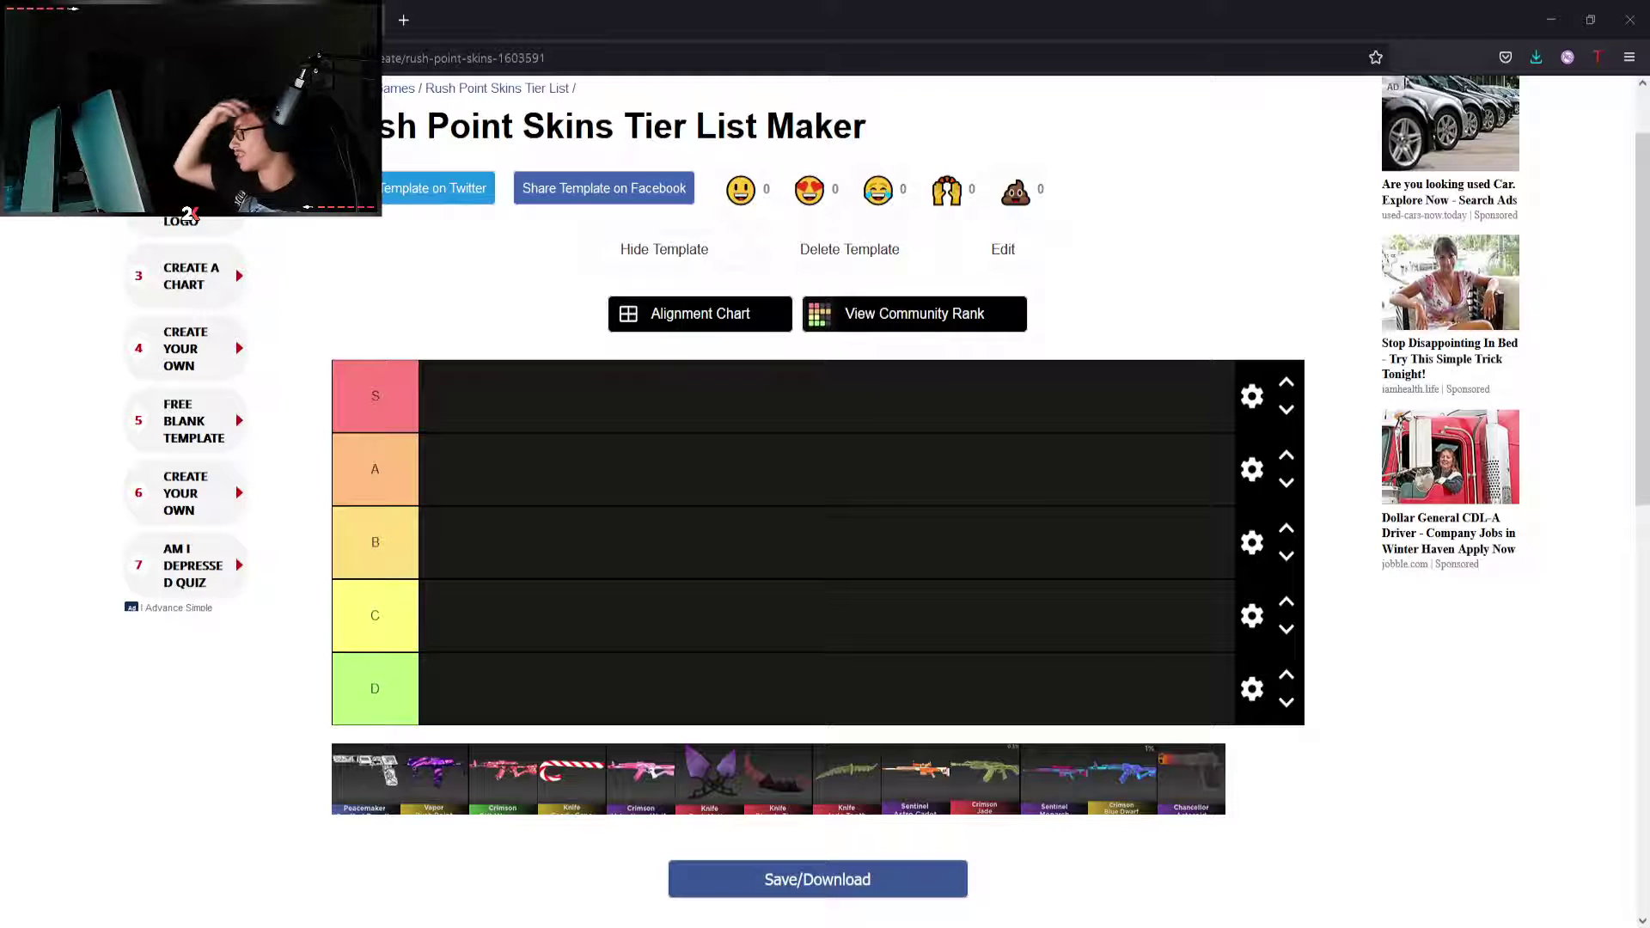
scroll(825, 516, "down", 1)
scroll(825, 516, "up", 1)
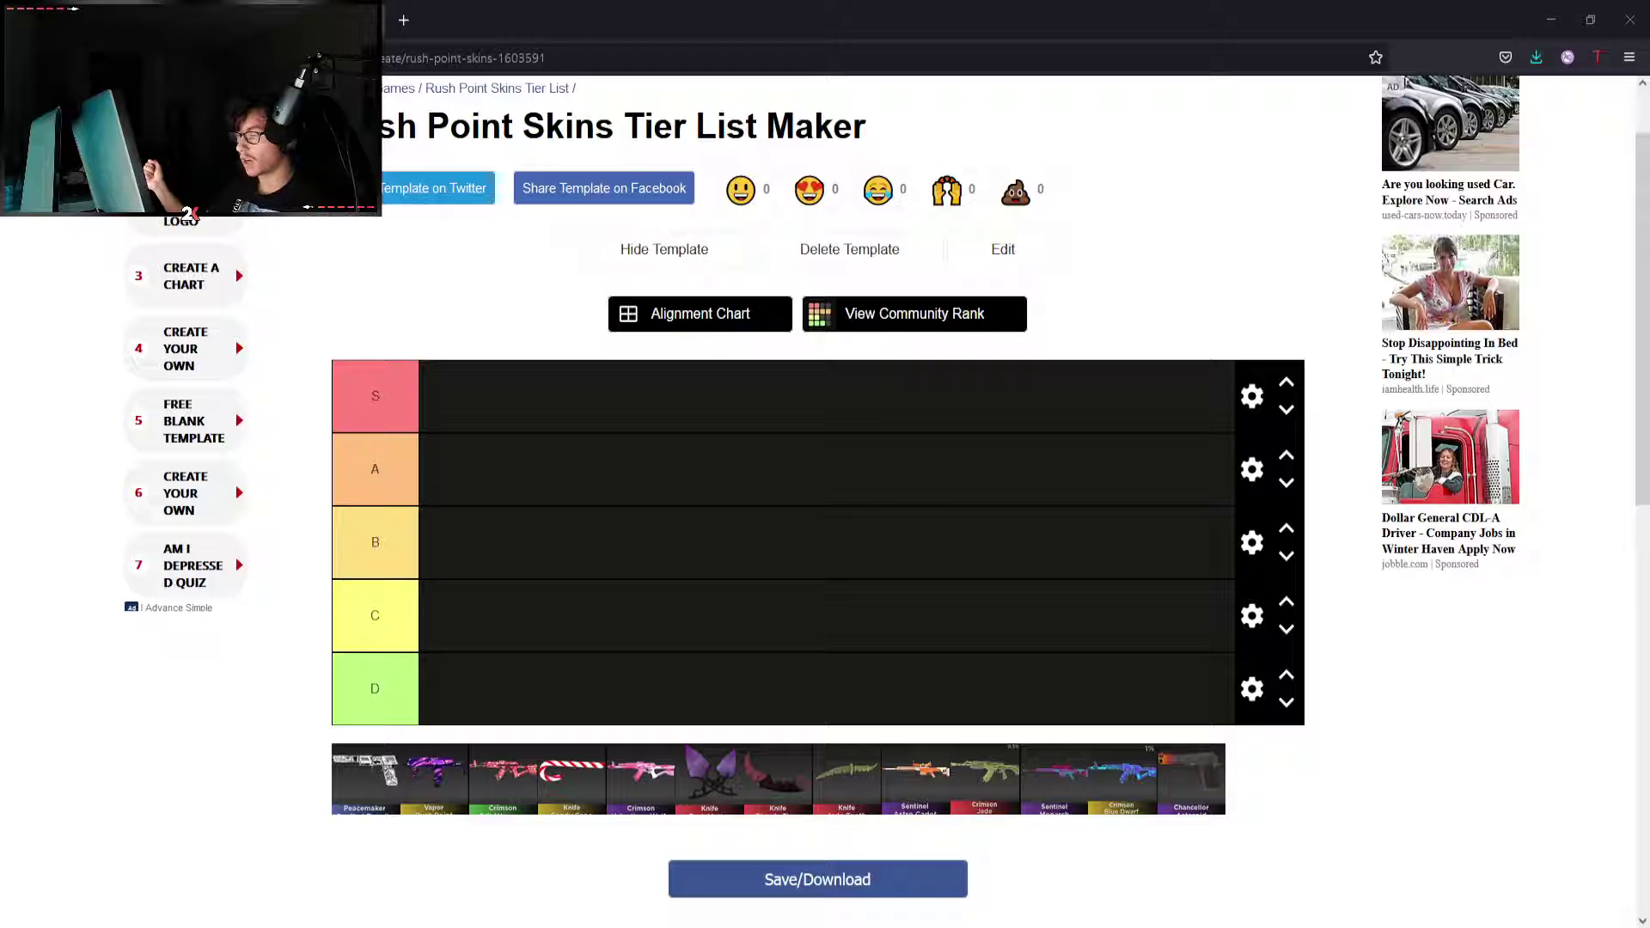
scroll(817, 517, "down", 1)
scroll(817, 516, "up", 1)
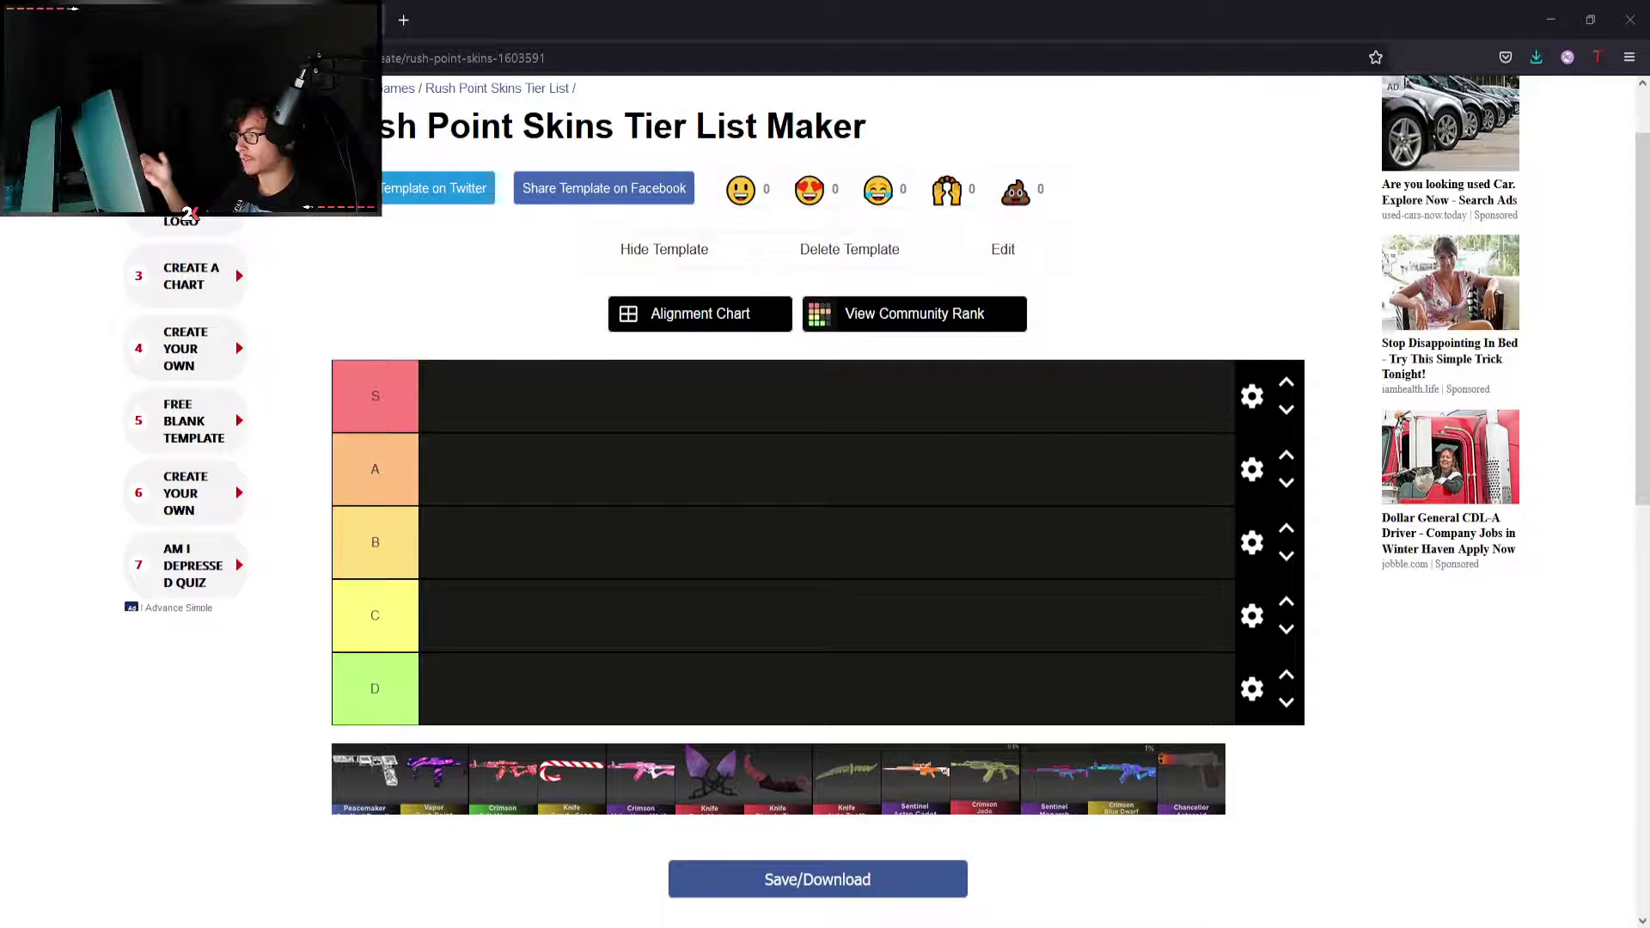
Move Peacemaker, the purple knife, Crimson Blue Dwarf and the red knife to new tray positions.
mouse_move(365, 778)
left_mouse_down()
mouse_move(1029, 778)
mouse_move(783, 766)
left_mouse_up()
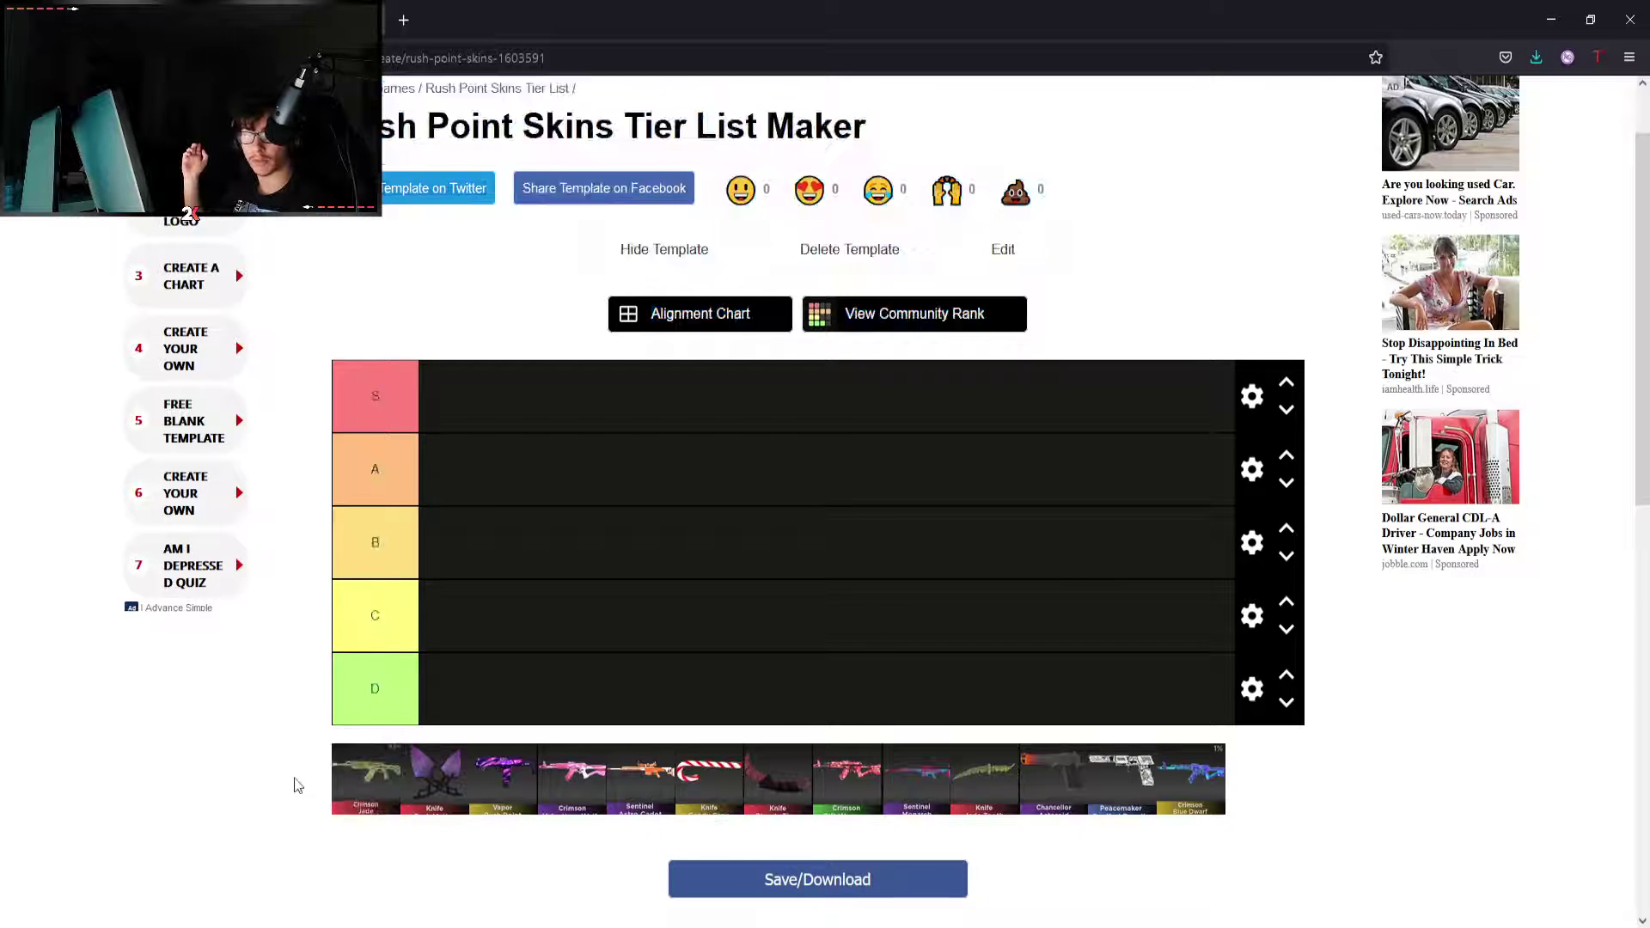
mouse_move(785, 766)
left_mouse_down()
mouse_move(349, 785)
mouse_move(1024, 766)
left_mouse_up()
scroll(1024, 765, "down", 3)
scroll(1208, 817, "up", 3)
left_click_drag(1203, 789, 503, 782)
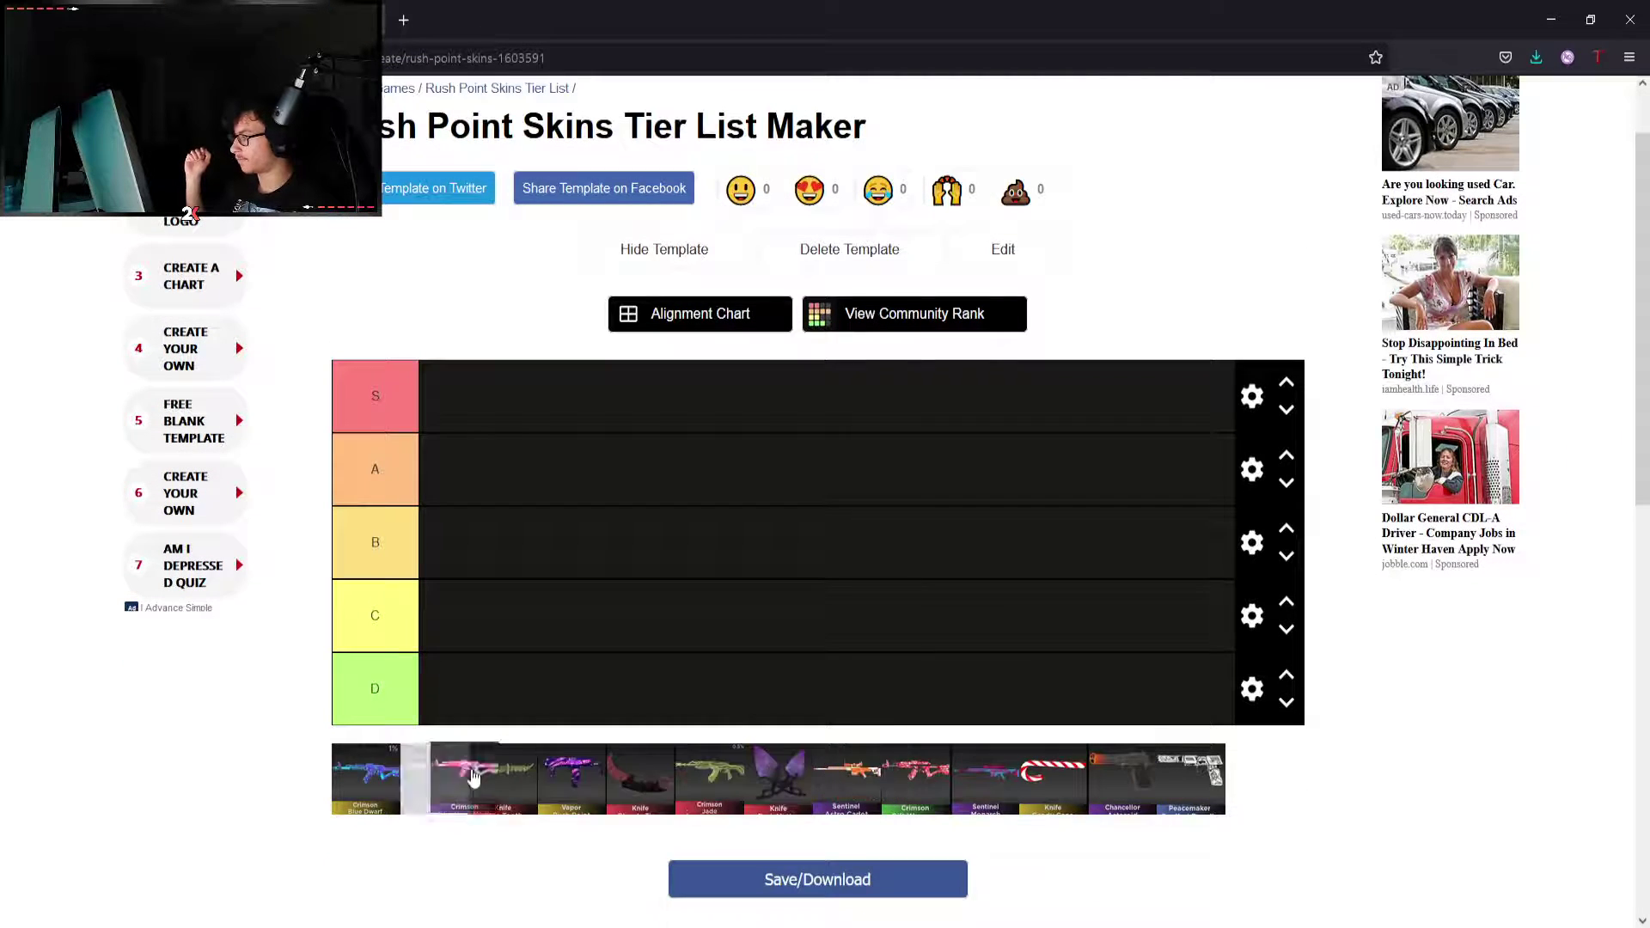
mouse_move(641, 781)
left_mouse_down()
mouse_move(370, 780)
mouse_move(1018, 762)
mouse_move(374, 793)
mouse_move(787, 775)
left_mouse_up()
scroll(438, 781, "down", 3)
scroll(456, 765, "up", 3)
scroll(457, 766, "down", 3)
scroll(234, 664, "up", 1)
scroll(378, 679, "up", 1)
scroll(378, 680, "down", 1)
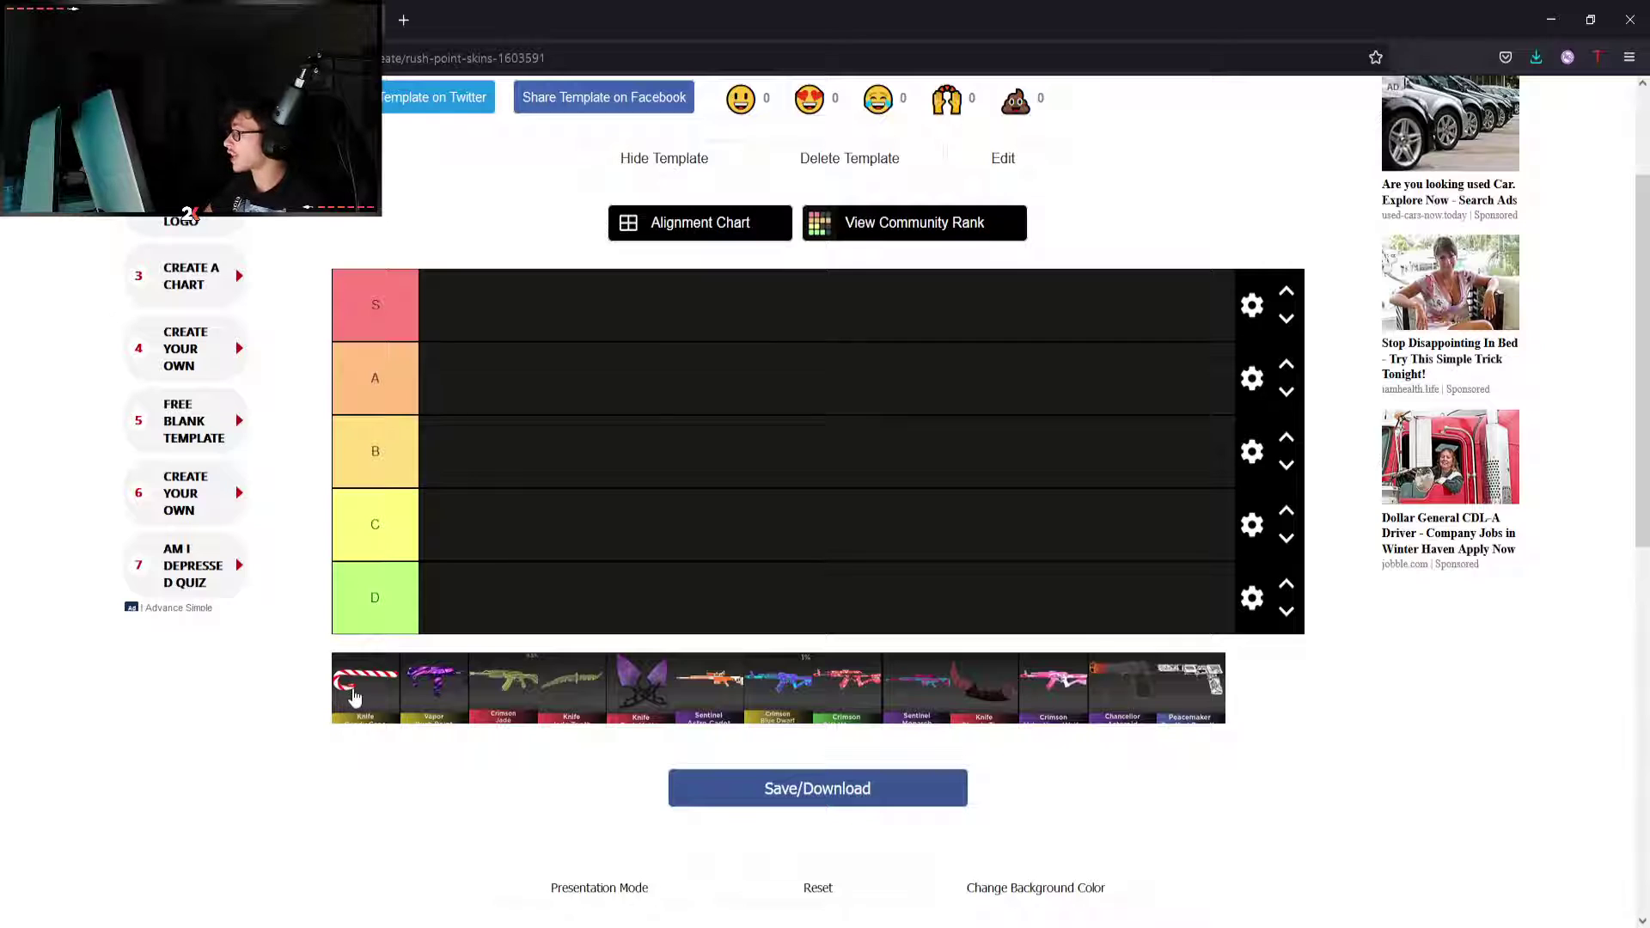
Drop the candy-cane knife into B, the purple rifle into A and Crimson Jade into S.
left_click_drag(356, 696, 437, 501)
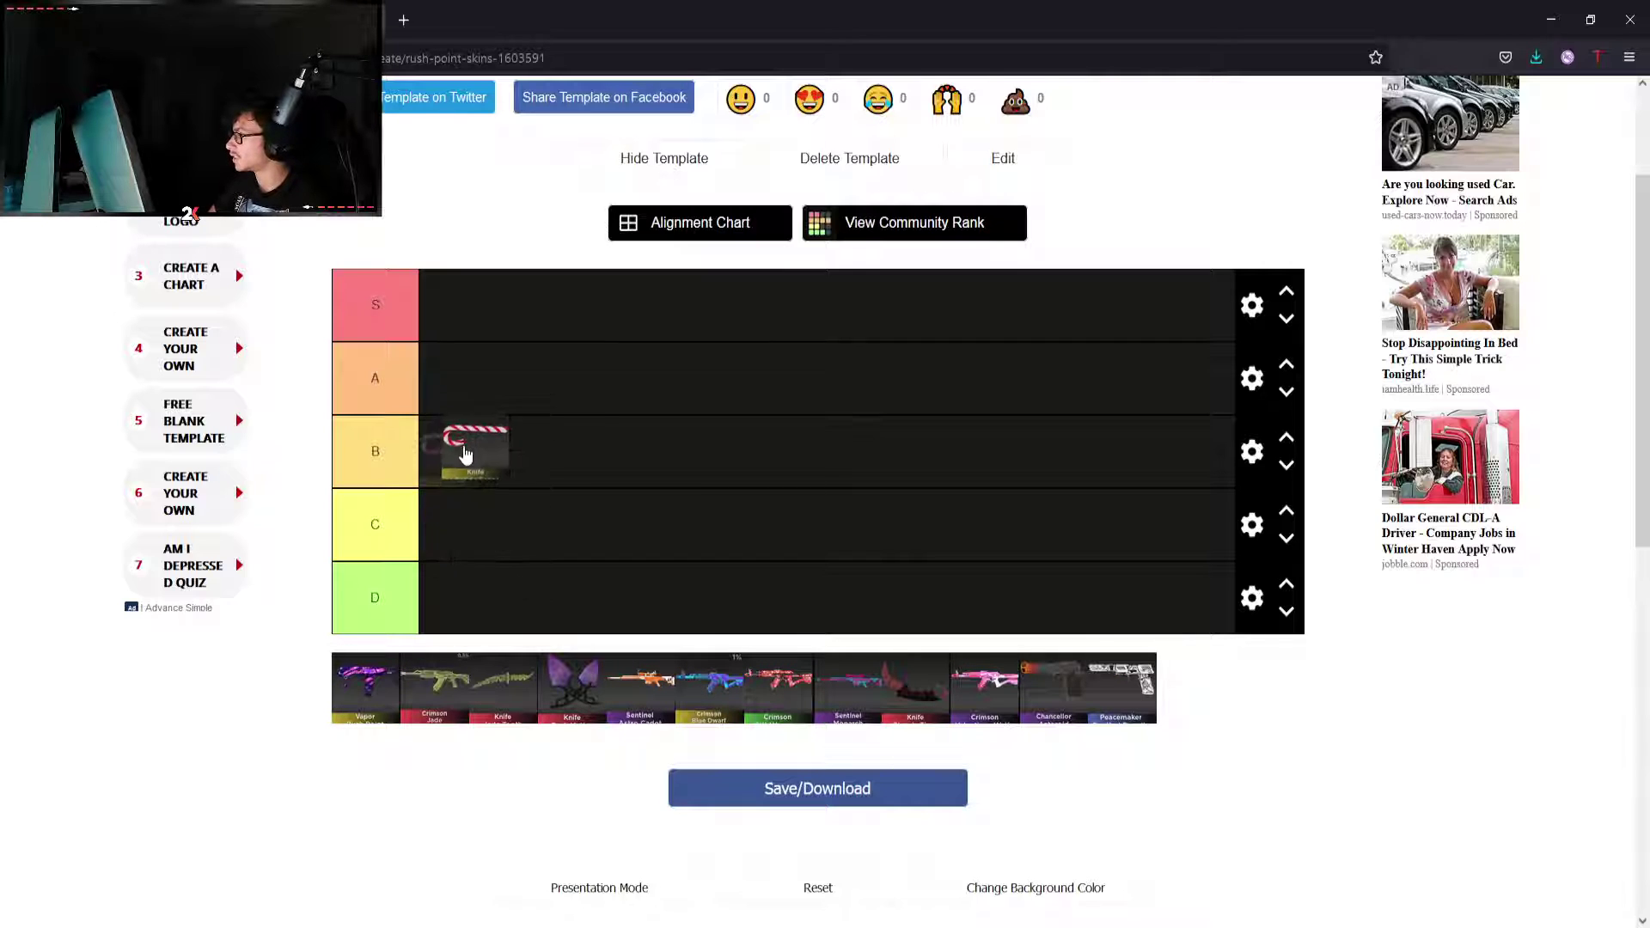
mouse_move(436, 500)
left_mouse_down()
mouse_move(496, 516)
mouse_move(456, 474)
left_mouse_up()
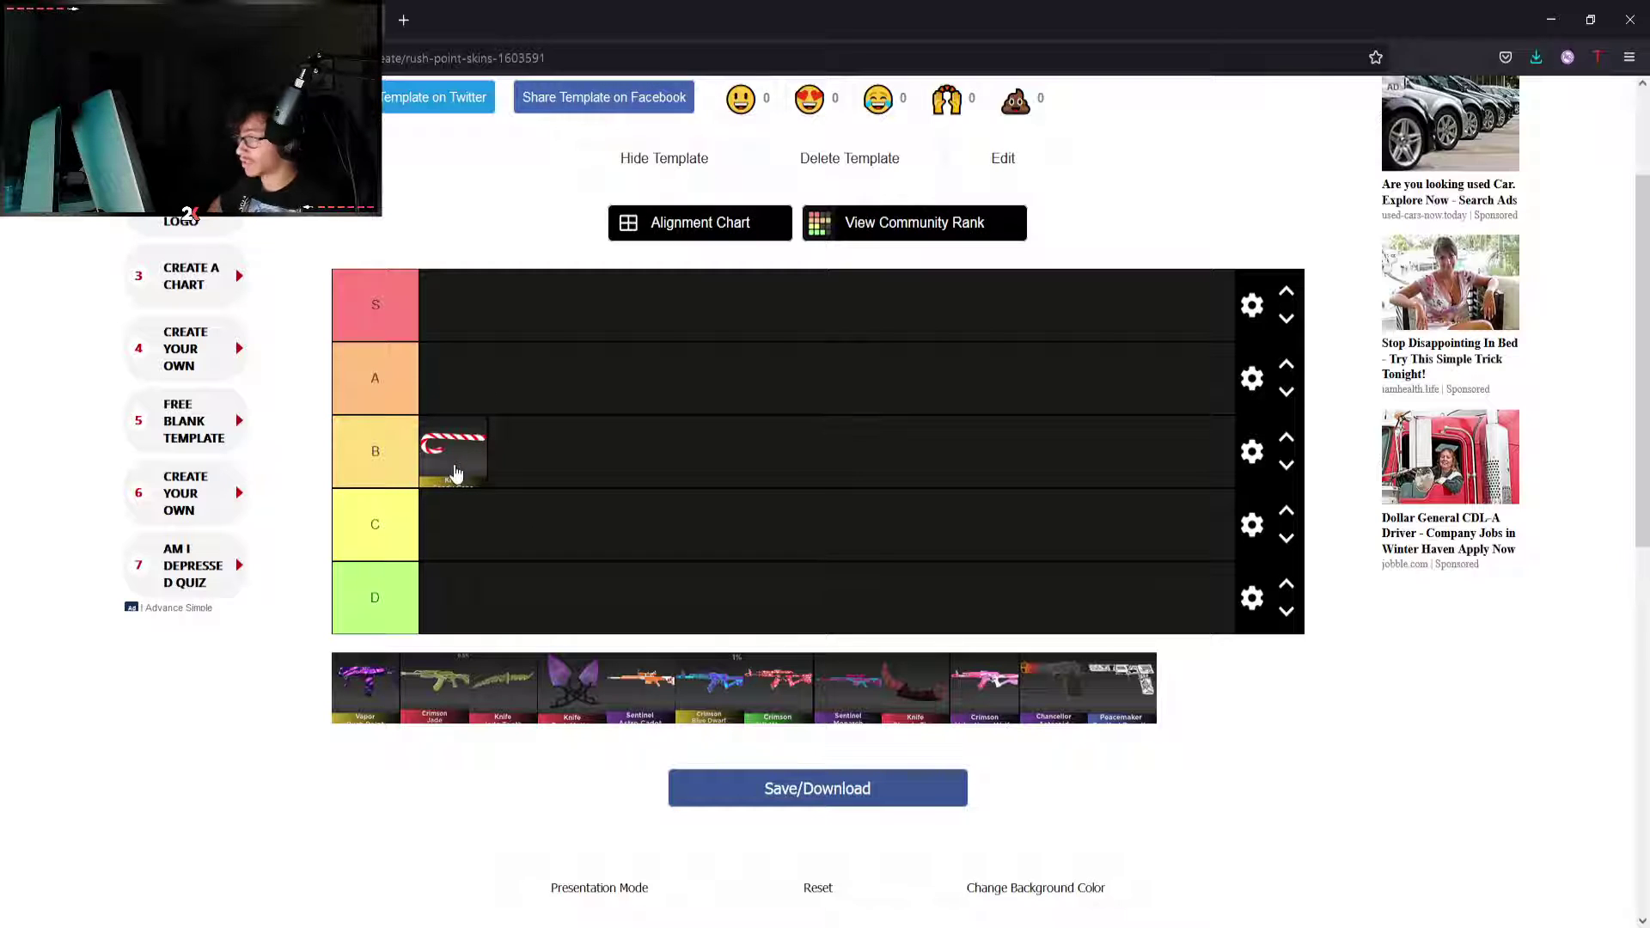
mouse_move(369, 689)
left_mouse_down()
mouse_move(504, 618)
mouse_move(690, 725)
left_mouse_up()
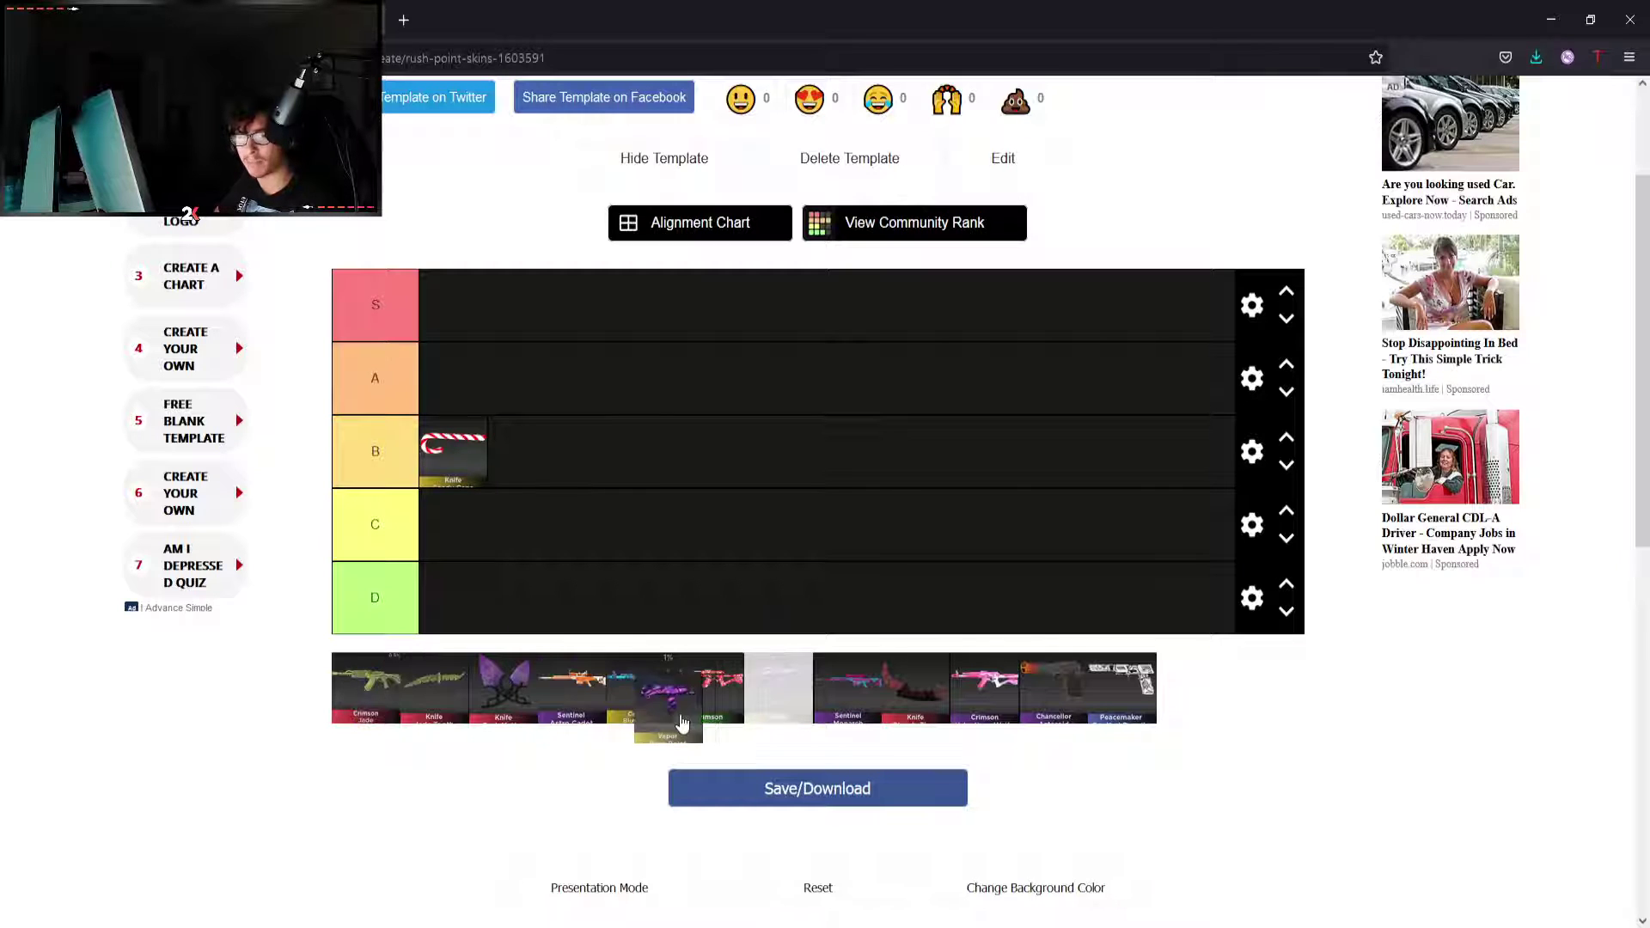
mouse_move(689, 724)
left_mouse_down()
mouse_move(438, 697)
mouse_move(428, 440)
mouse_move(442, 379)
left_mouse_up()
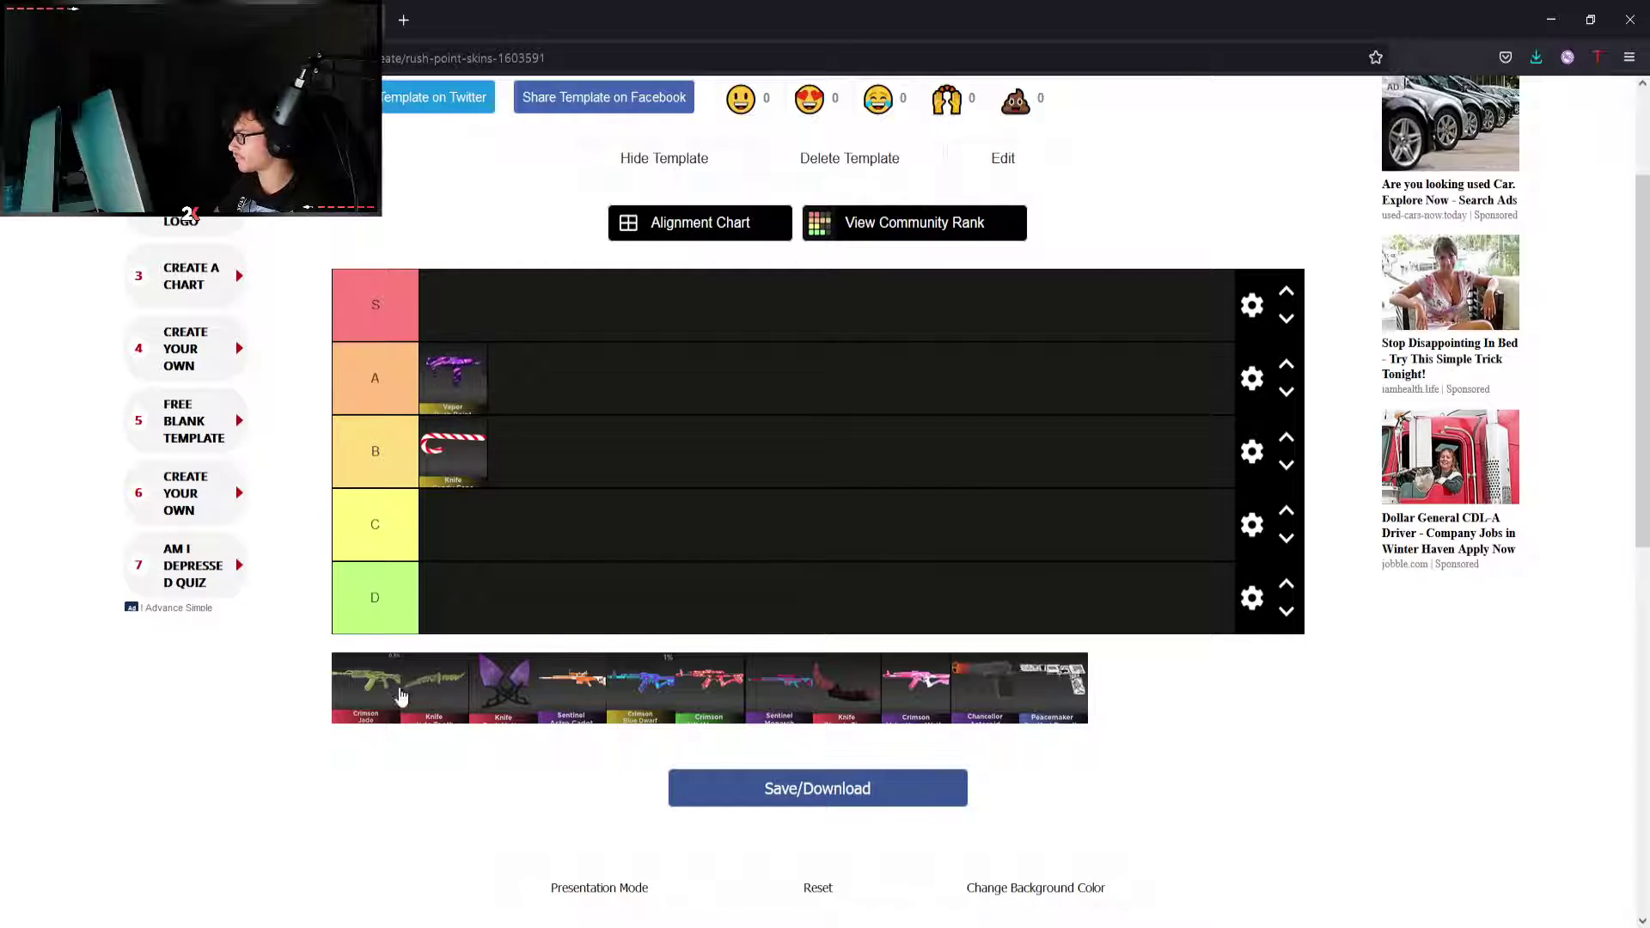
scroll(336, 736, "down", 1)
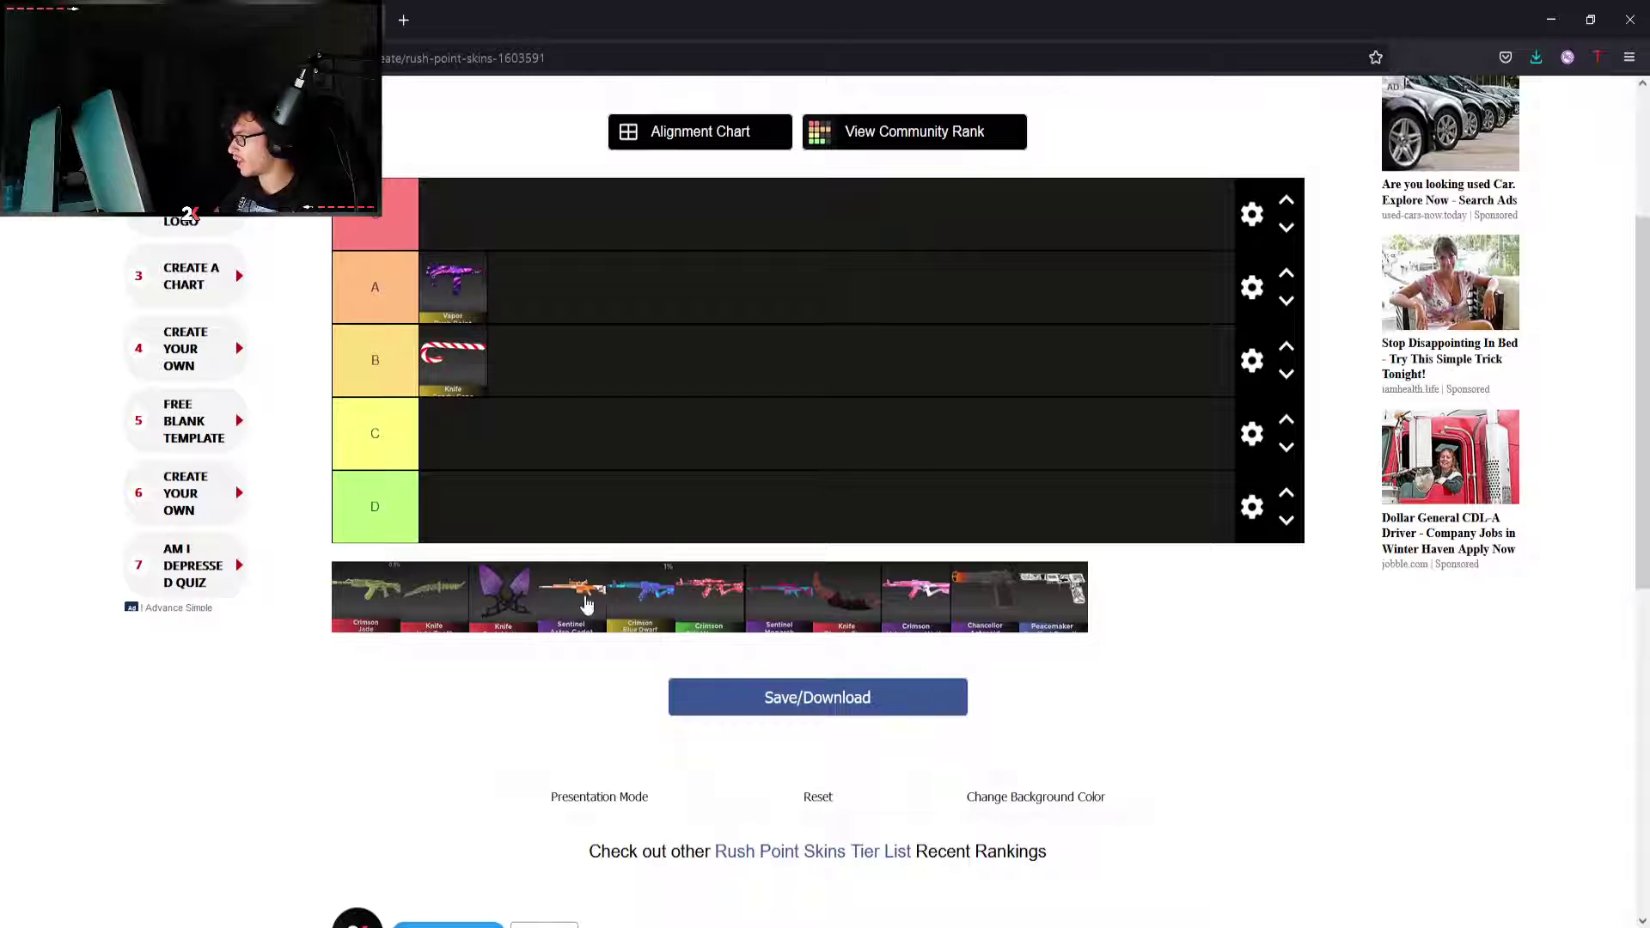
mouse_move(381, 613)
left_mouse_down()
mouse_move(614, 398)
mouse_move(488, 212)
left_mouse_up()
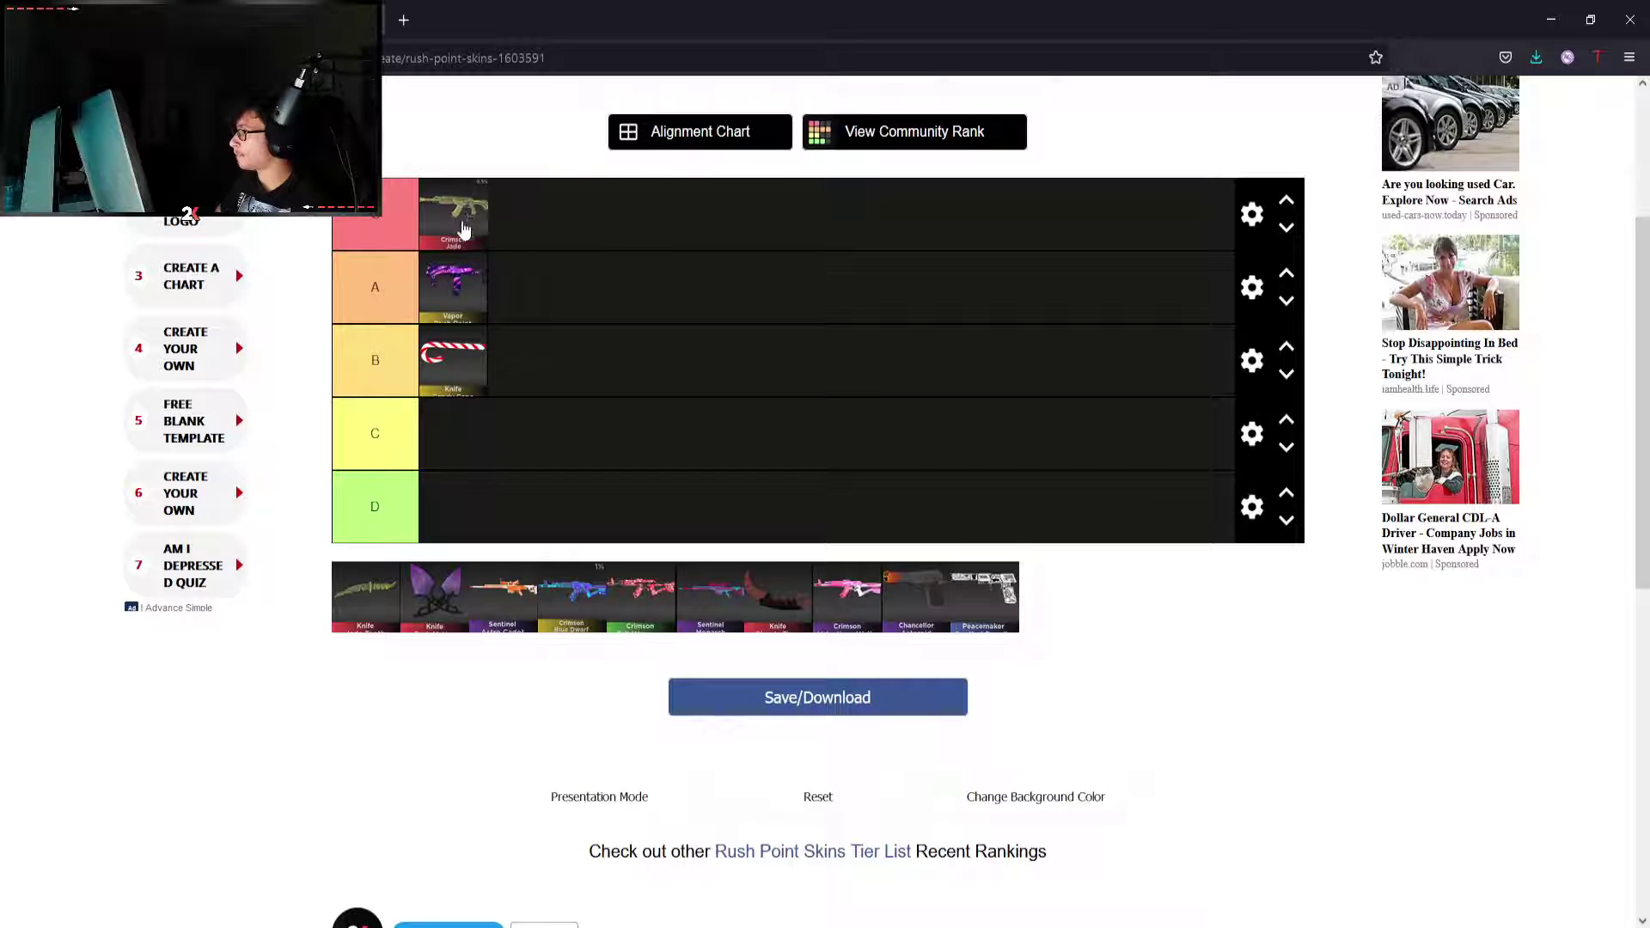
scroll(452, 593, "down", 3)
scroll(446, 593, "up", 2)
scroll(387, 591, "up", 2)
mouse_move(356, 683)
left_mouse_down()
mouse_move(359, 702)
mouse_move(328, 703)
left_mouse_up()
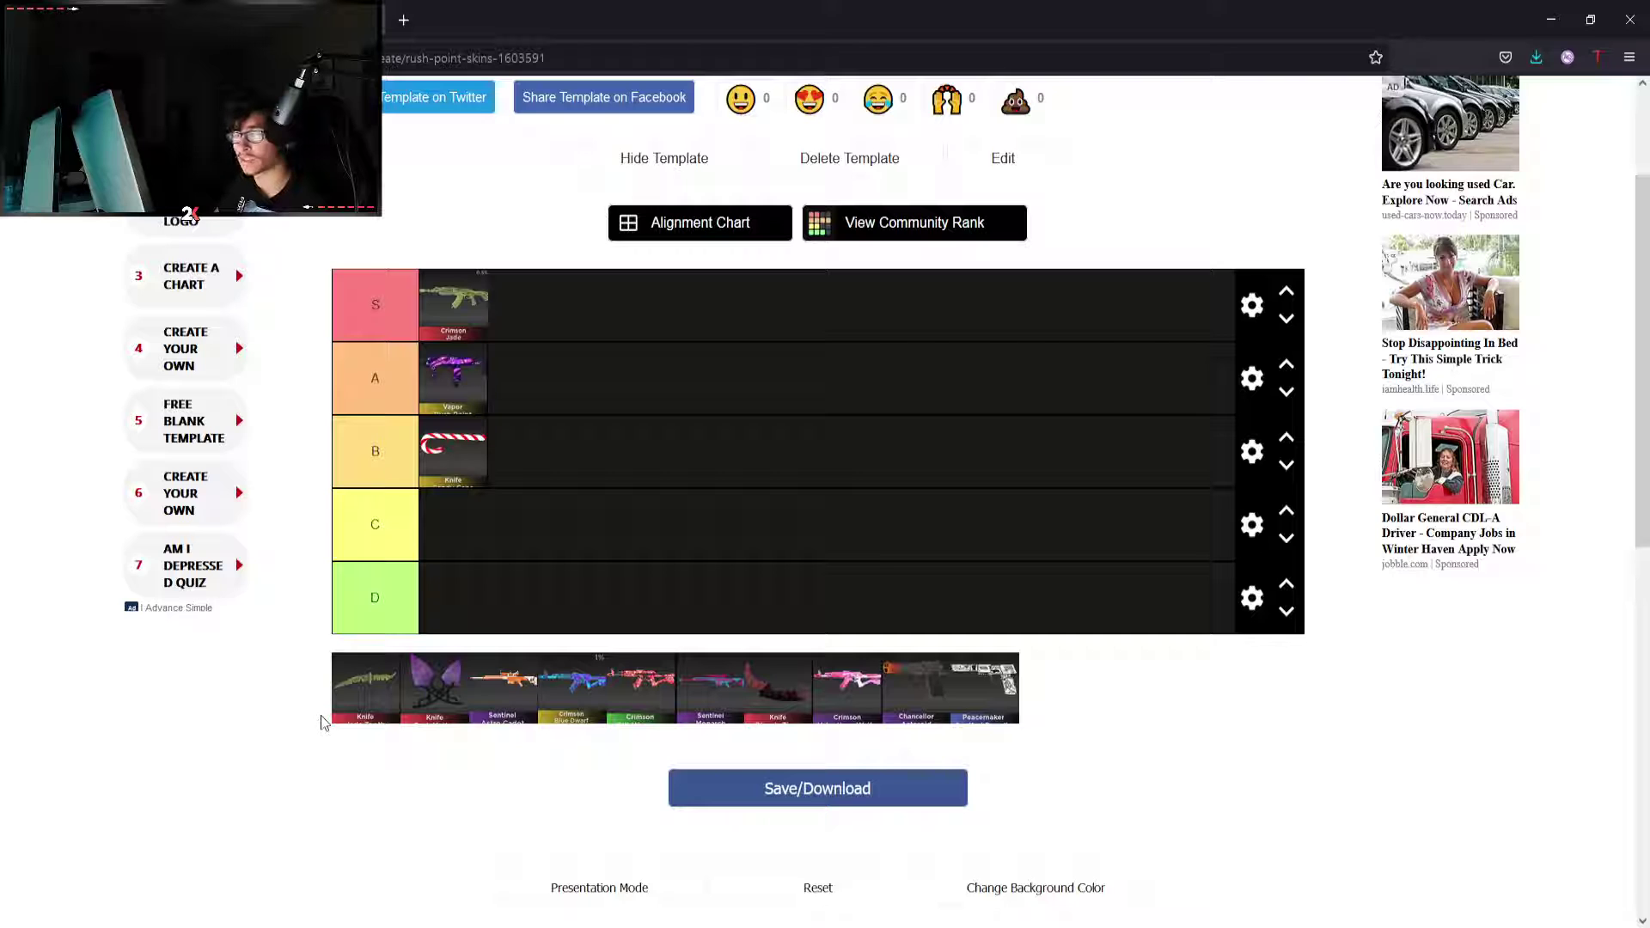
Place the green knife in D, the purple knife in A, and Sentinel in B after the candy-cane knife.
mouse_move(362, 716)
left_mouse_down()
mouse_move(530, 600)
mouse_move(514, 598)
left_mouse_up()
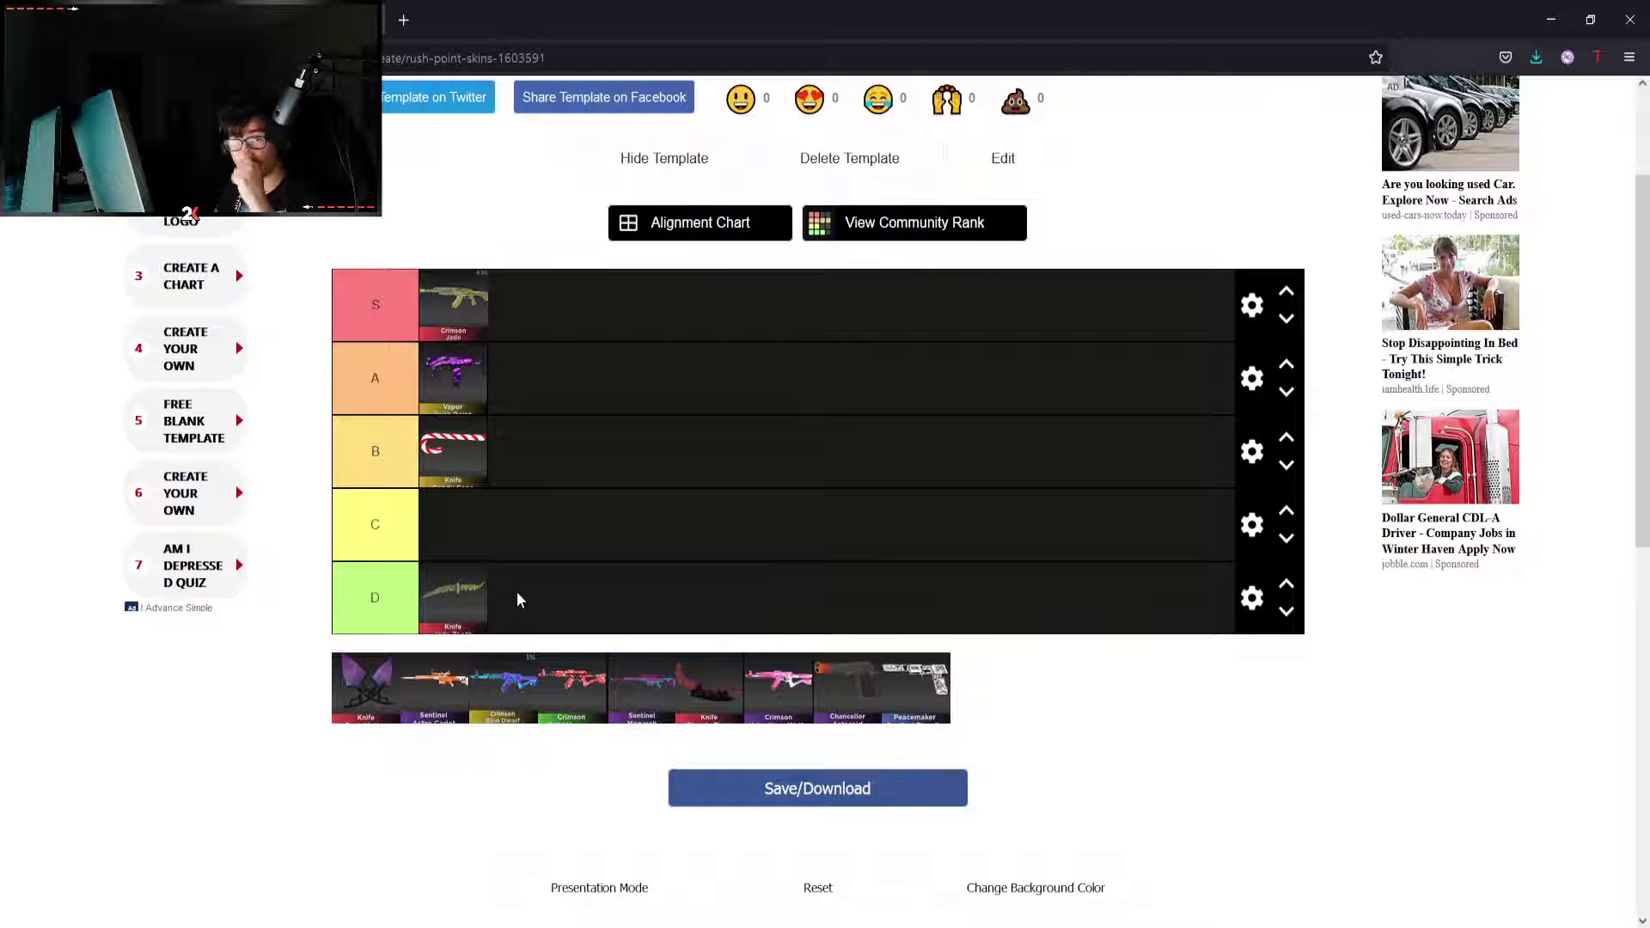
left_click_drag(366, 689, 558, 400)
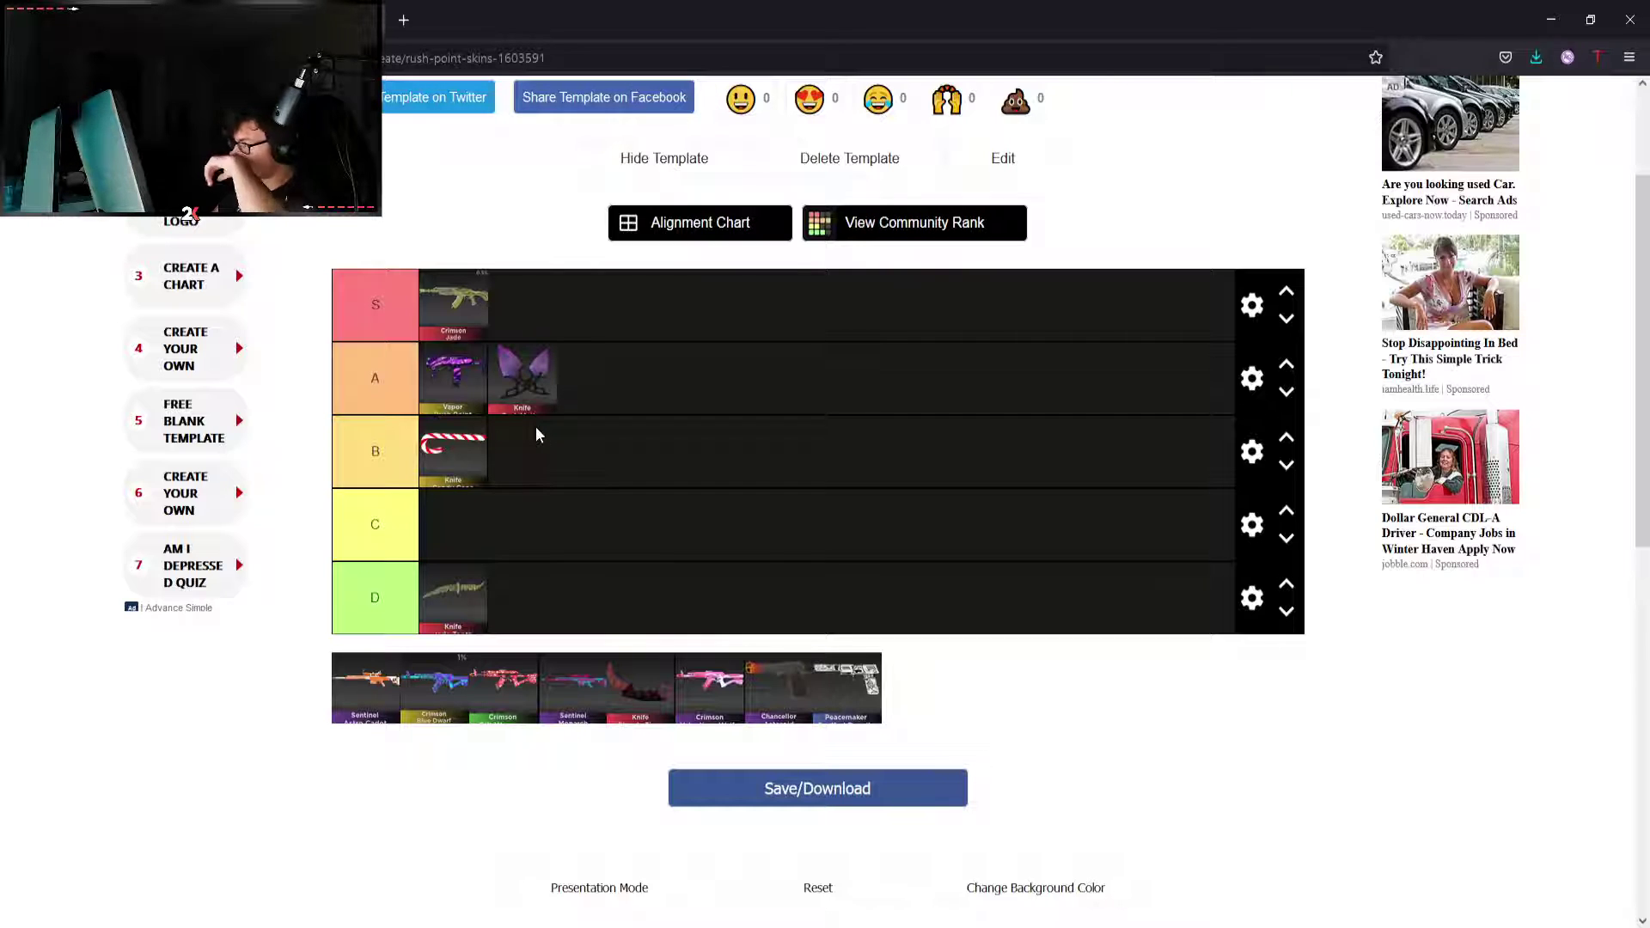
mouse_move(372, 691)
left_mouse_down()
mouse_move(391, 647)
mouse_move(727, 451)
left_mouse_up()
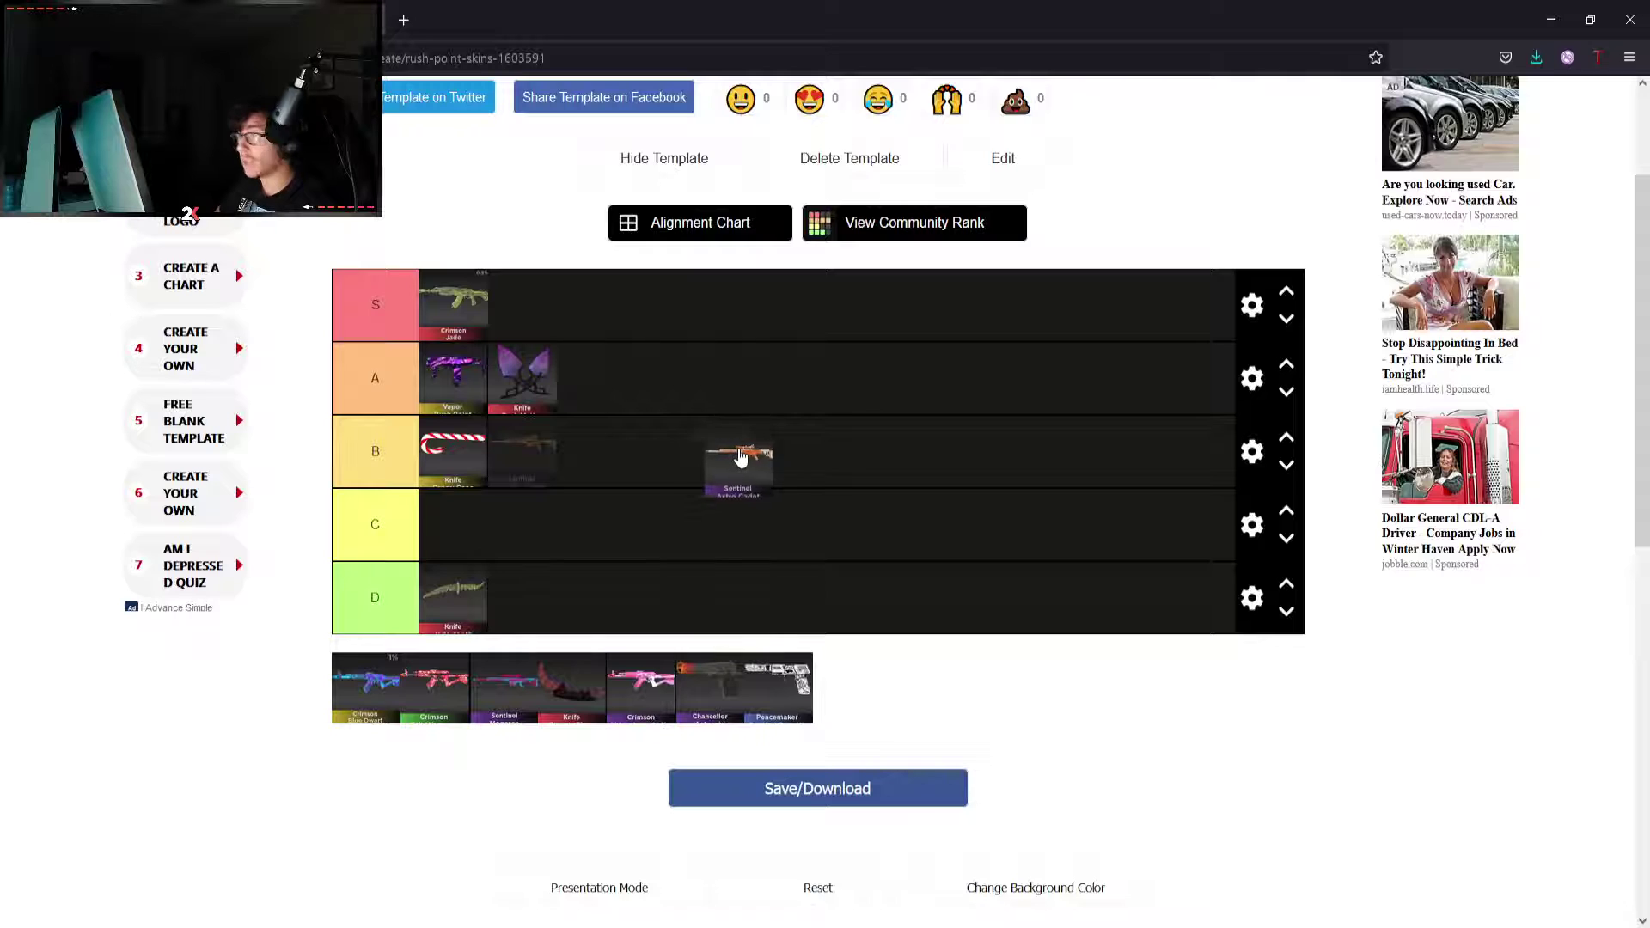
mouse_move(728, 451)
left_mouse_down()
mouse_move(748, 408)
mouse_move(462, 449)
left_mouse_up()
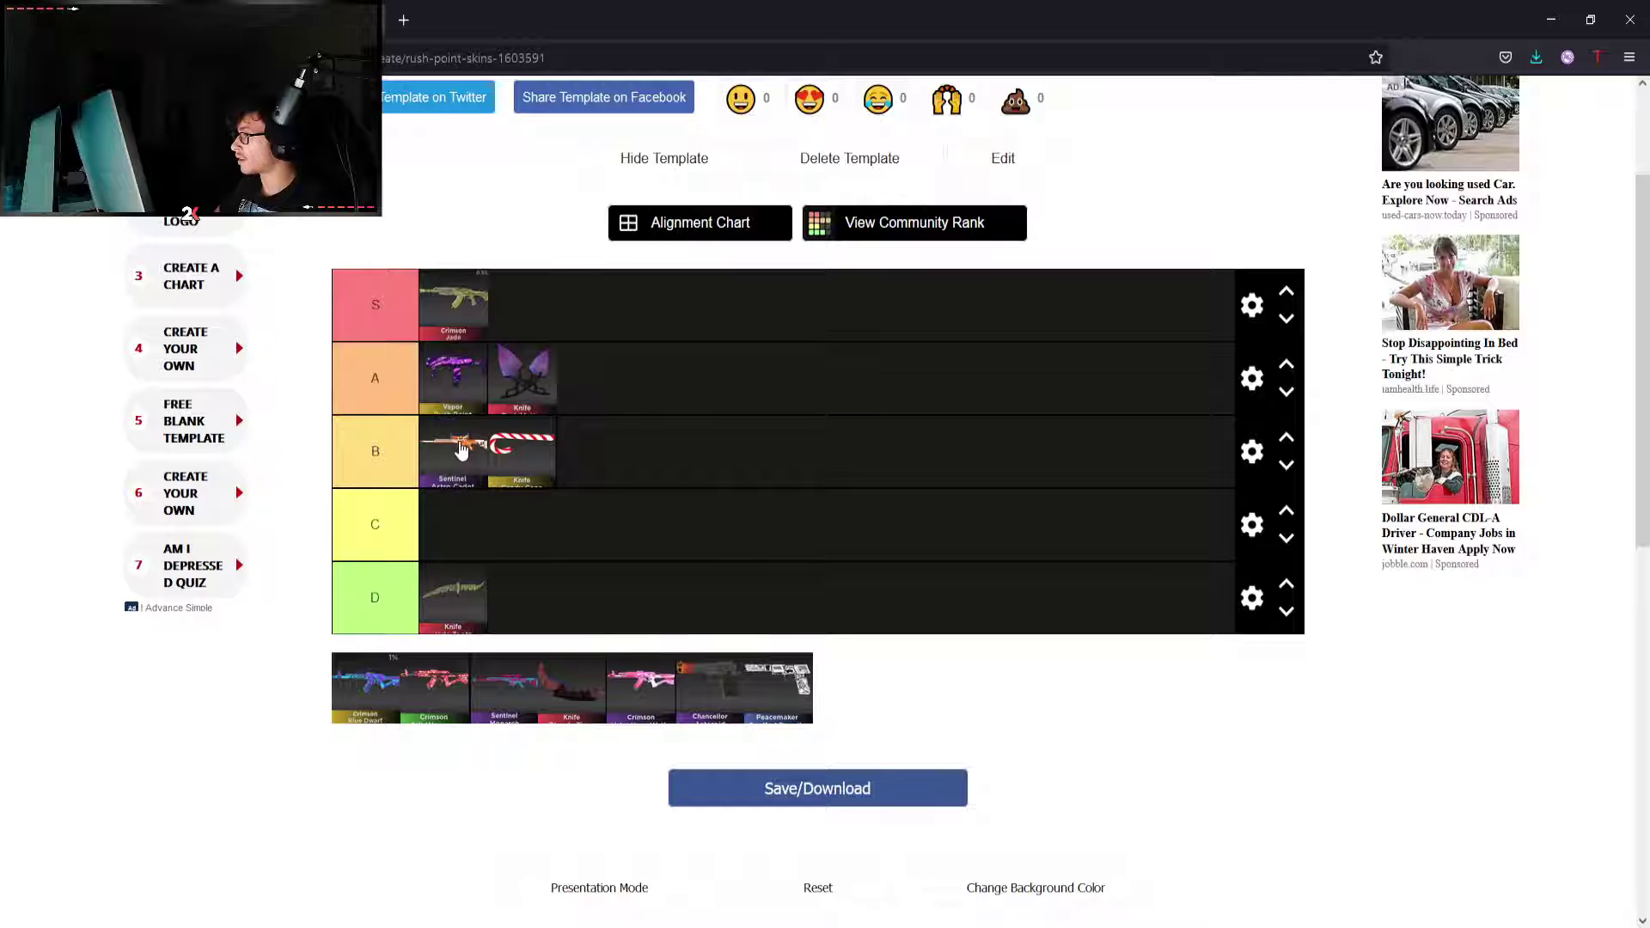
left_click_drag(543, 461, 446, 459)
scroll(452, 581, "down", 1)
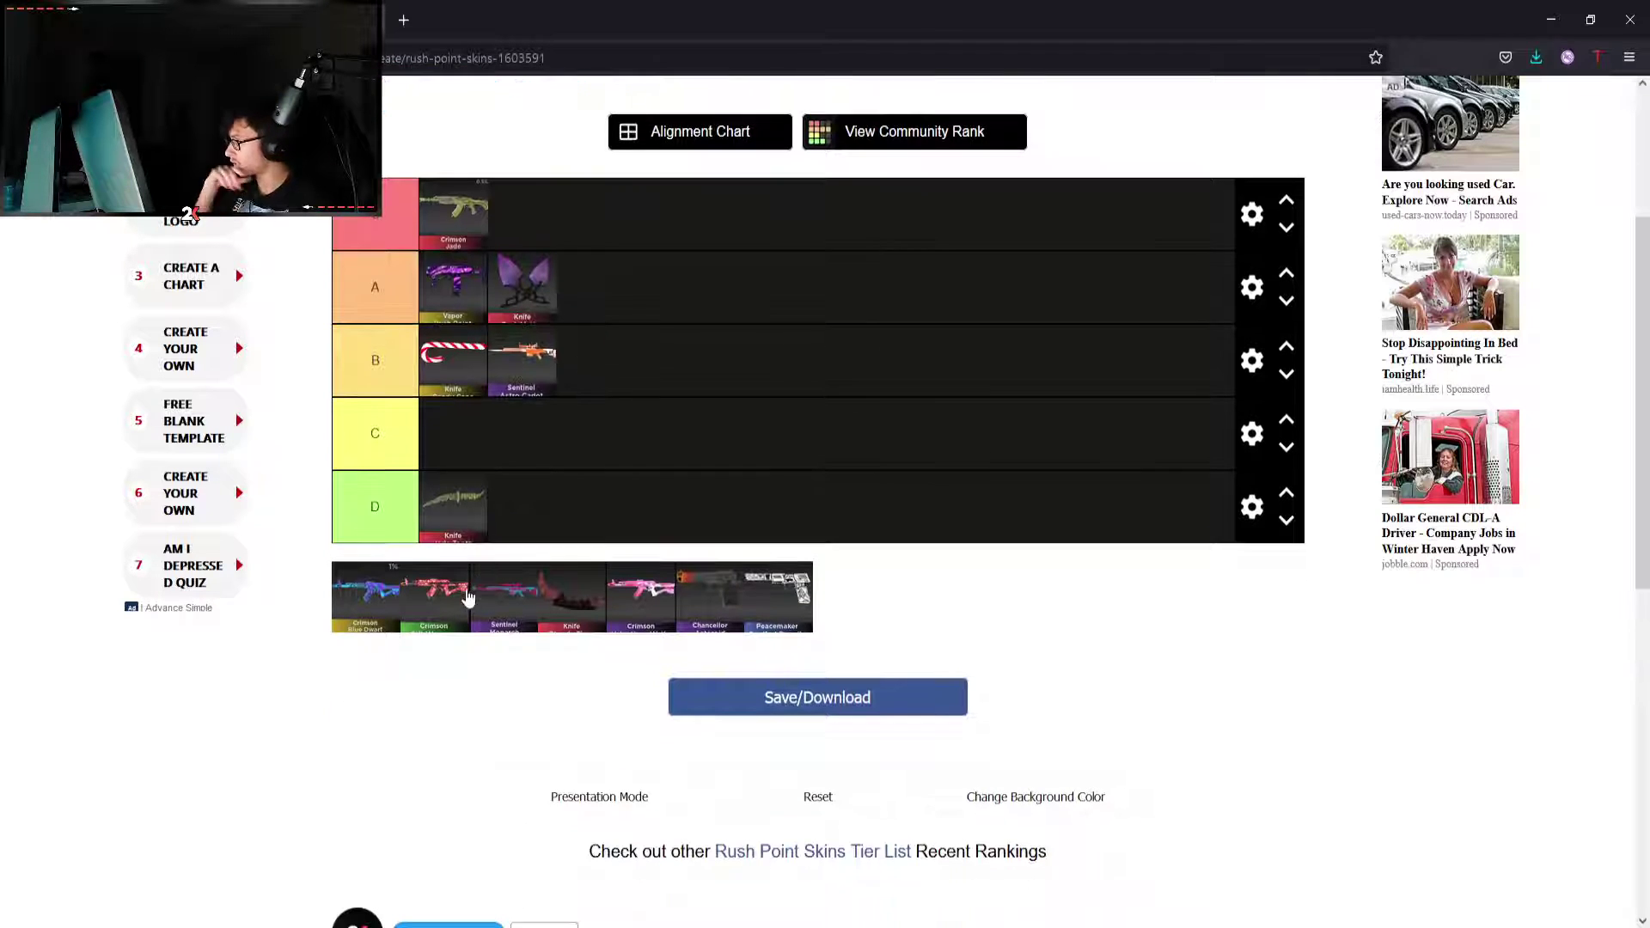
scroll(381, 617, "up", 1)
mouse_move(369, 681)
left_mouse_down()
mouse_move(581, 545)
mouse_move(597, 478)
mouse_move(490, 513)
left_mouse_up()
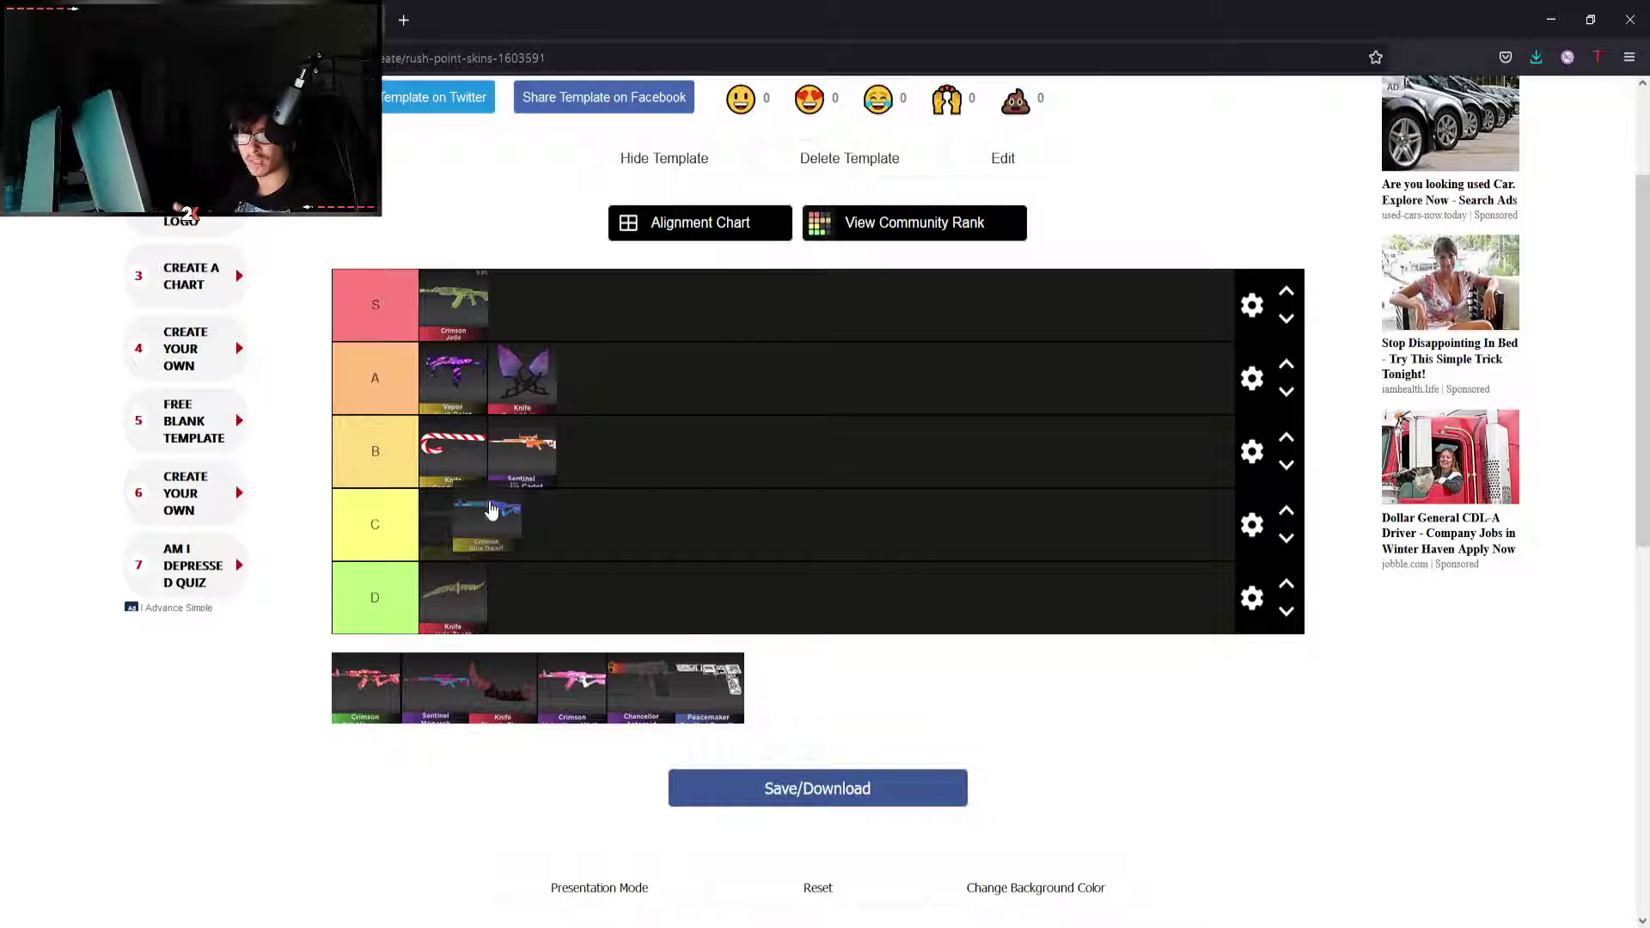
Put Crimson Blue Dwarf and the pink Crimson rifle in row C, and Sentinel in row A.
mouse_move(490, 513)
left_mouse_down()
mouse_move(478, 518)
mouse_move(530, 491)
left_mouse_up()
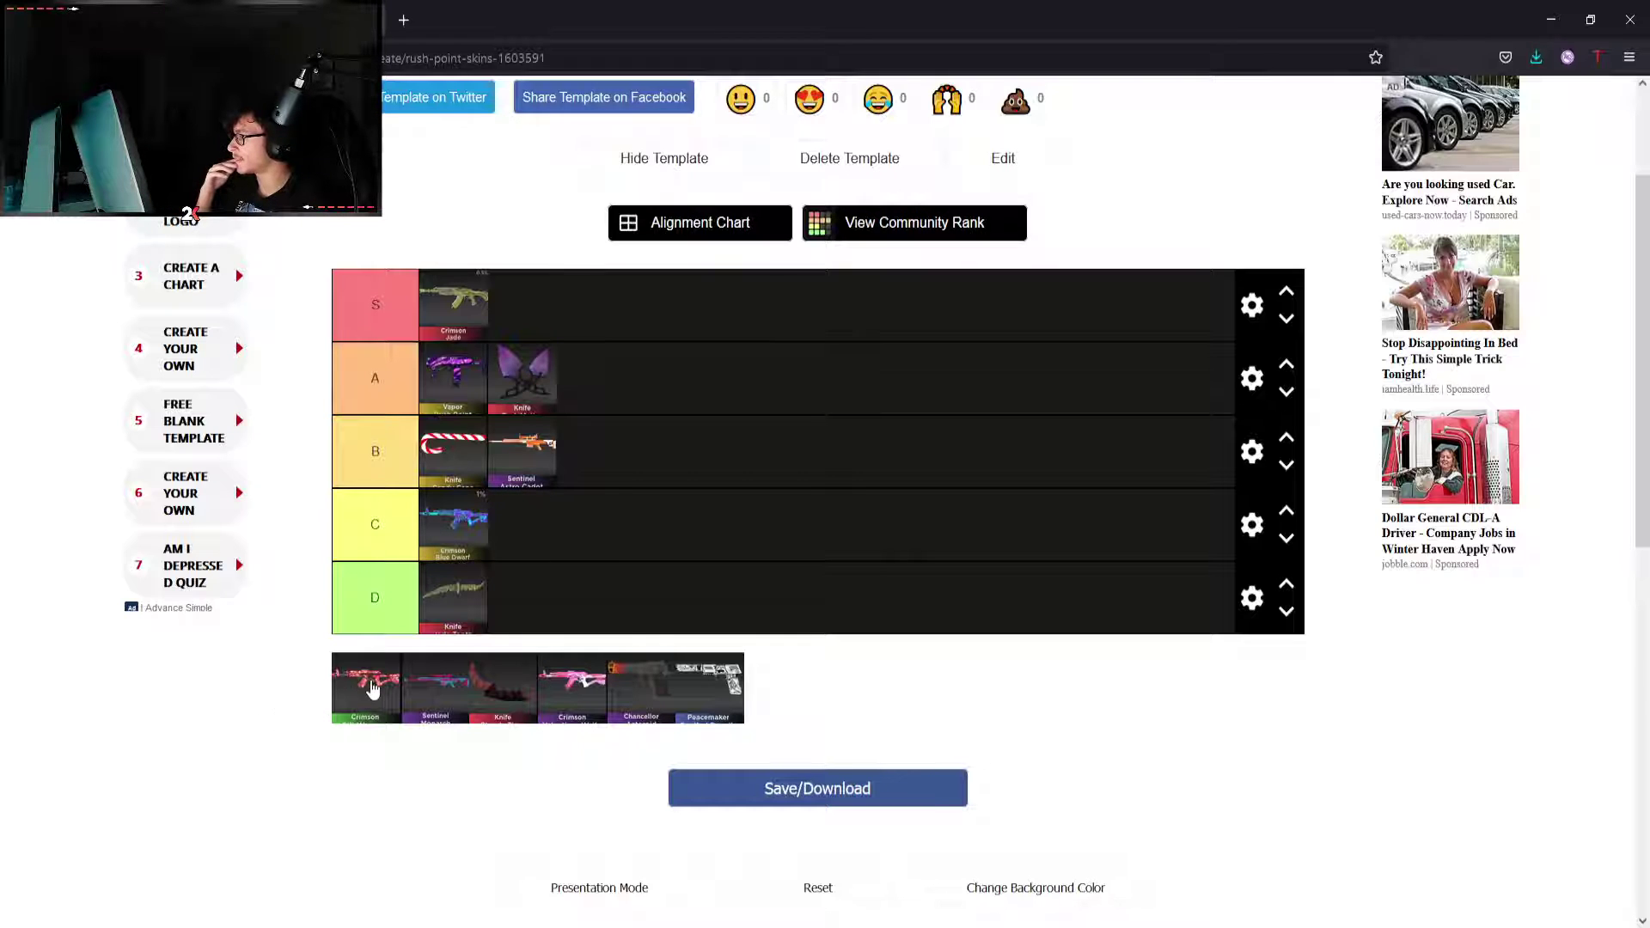
left_click_drag(374, 694, 580, 534)
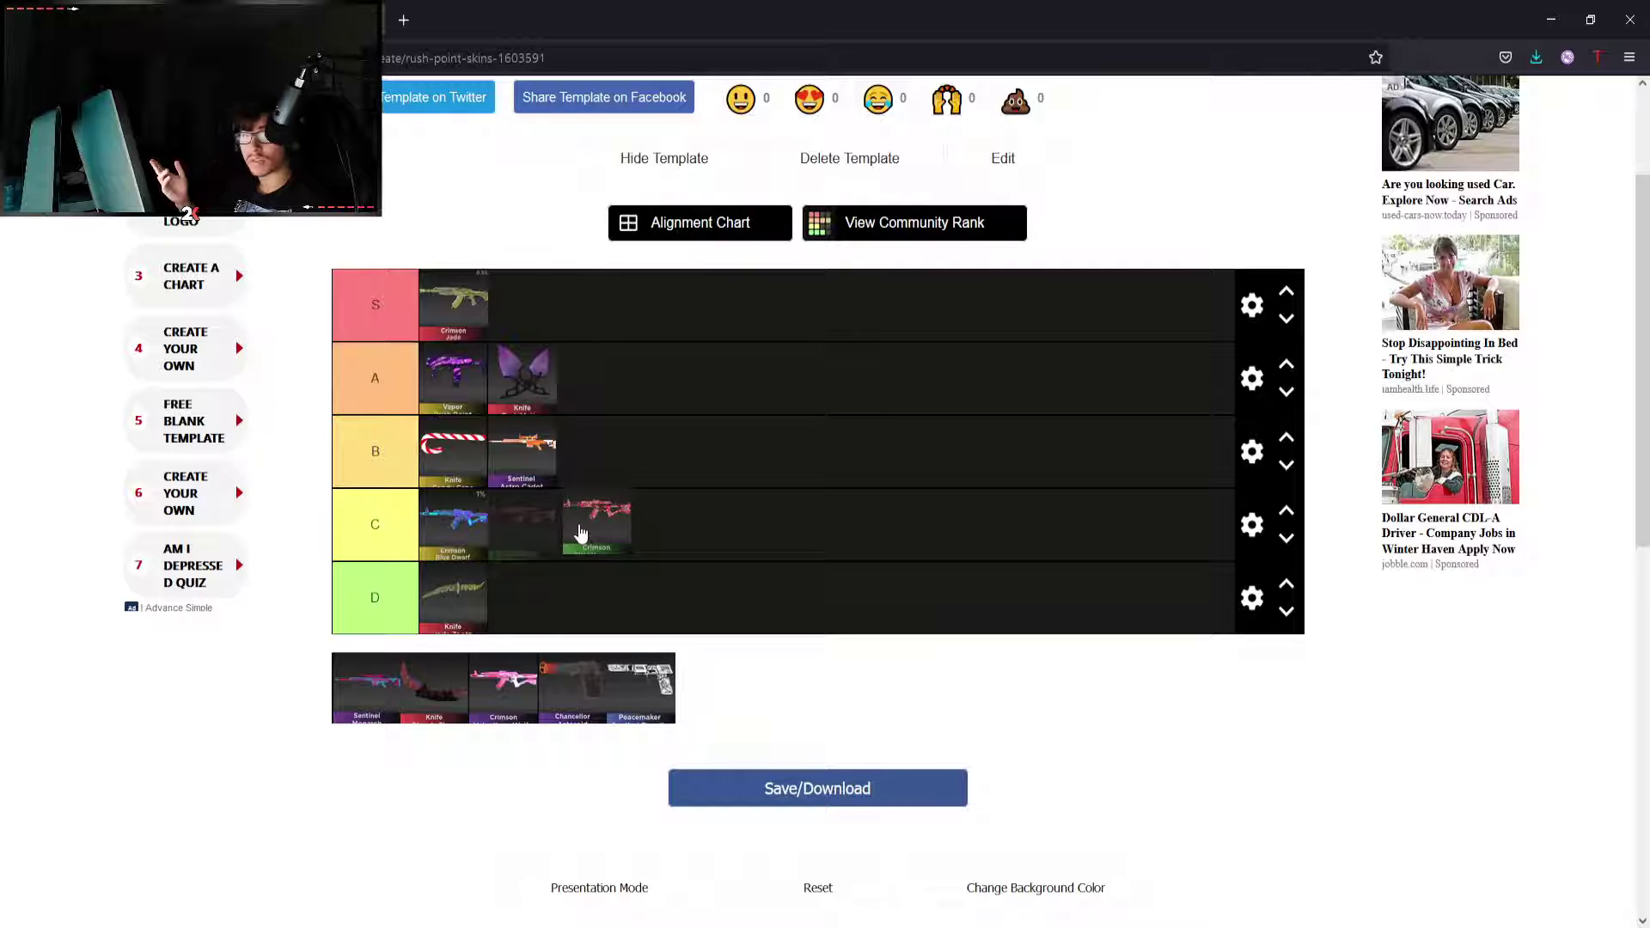
left_click_drag(580, 533, 439, 510)
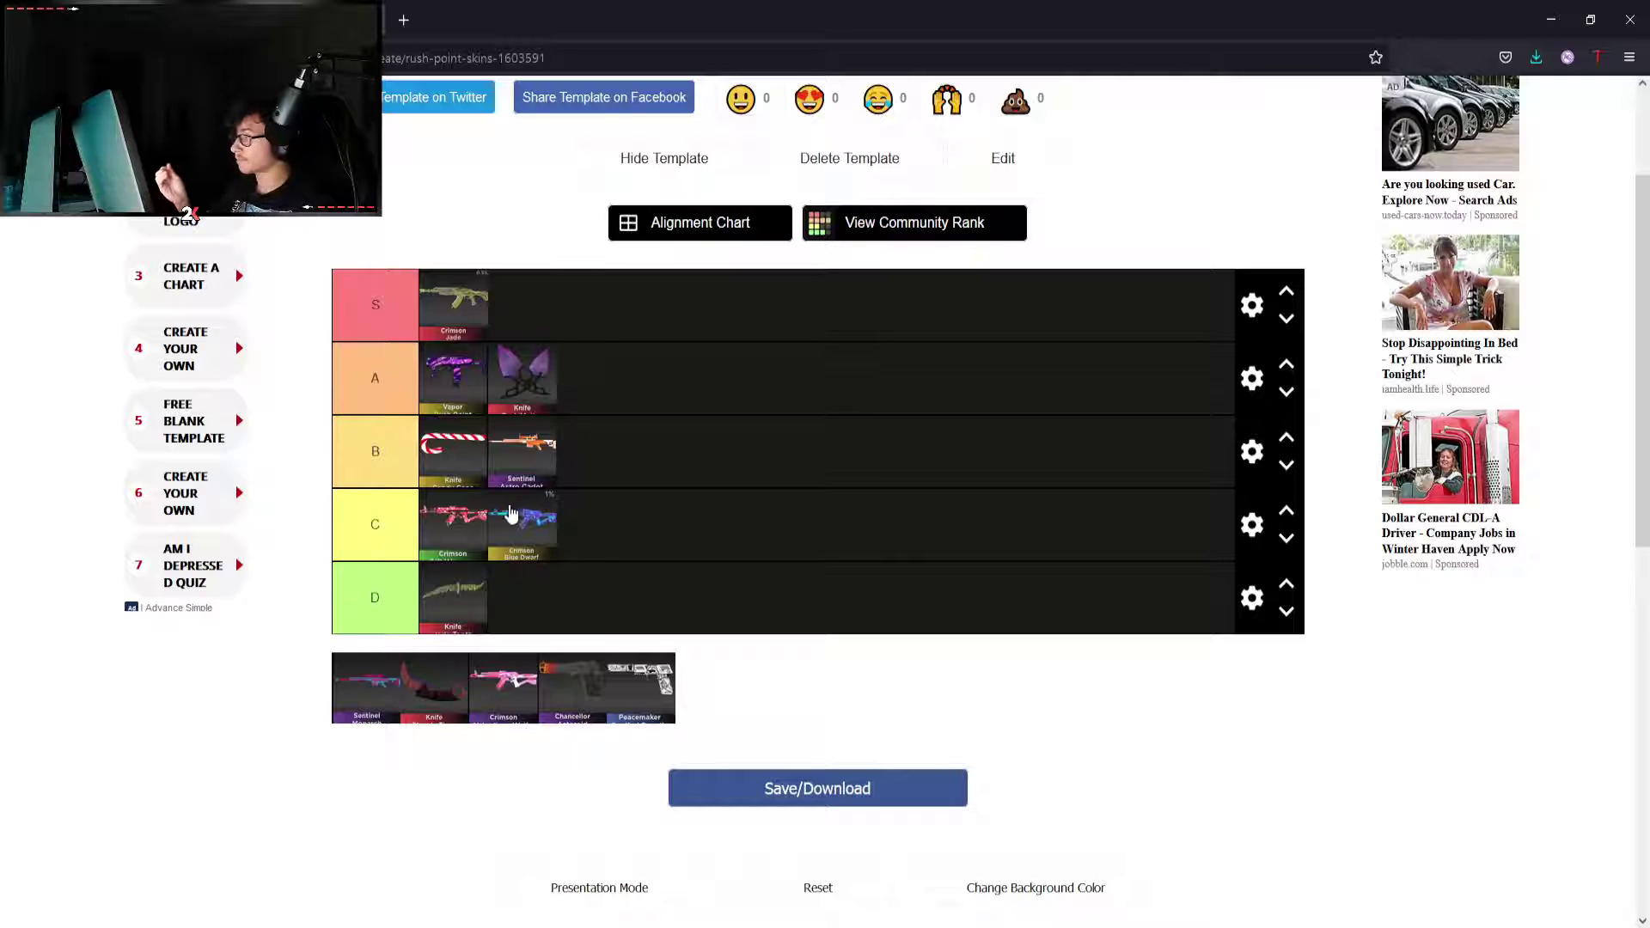
scroll(509, 522, "down", 1)
mouse_move(364, 623)
left_mouse_down()
mouse_move(643, 302)
mouse_move(337, 635)
mouse_move(627, 303)
left_mouse_up()
scroll(628, 303, "up", 1)
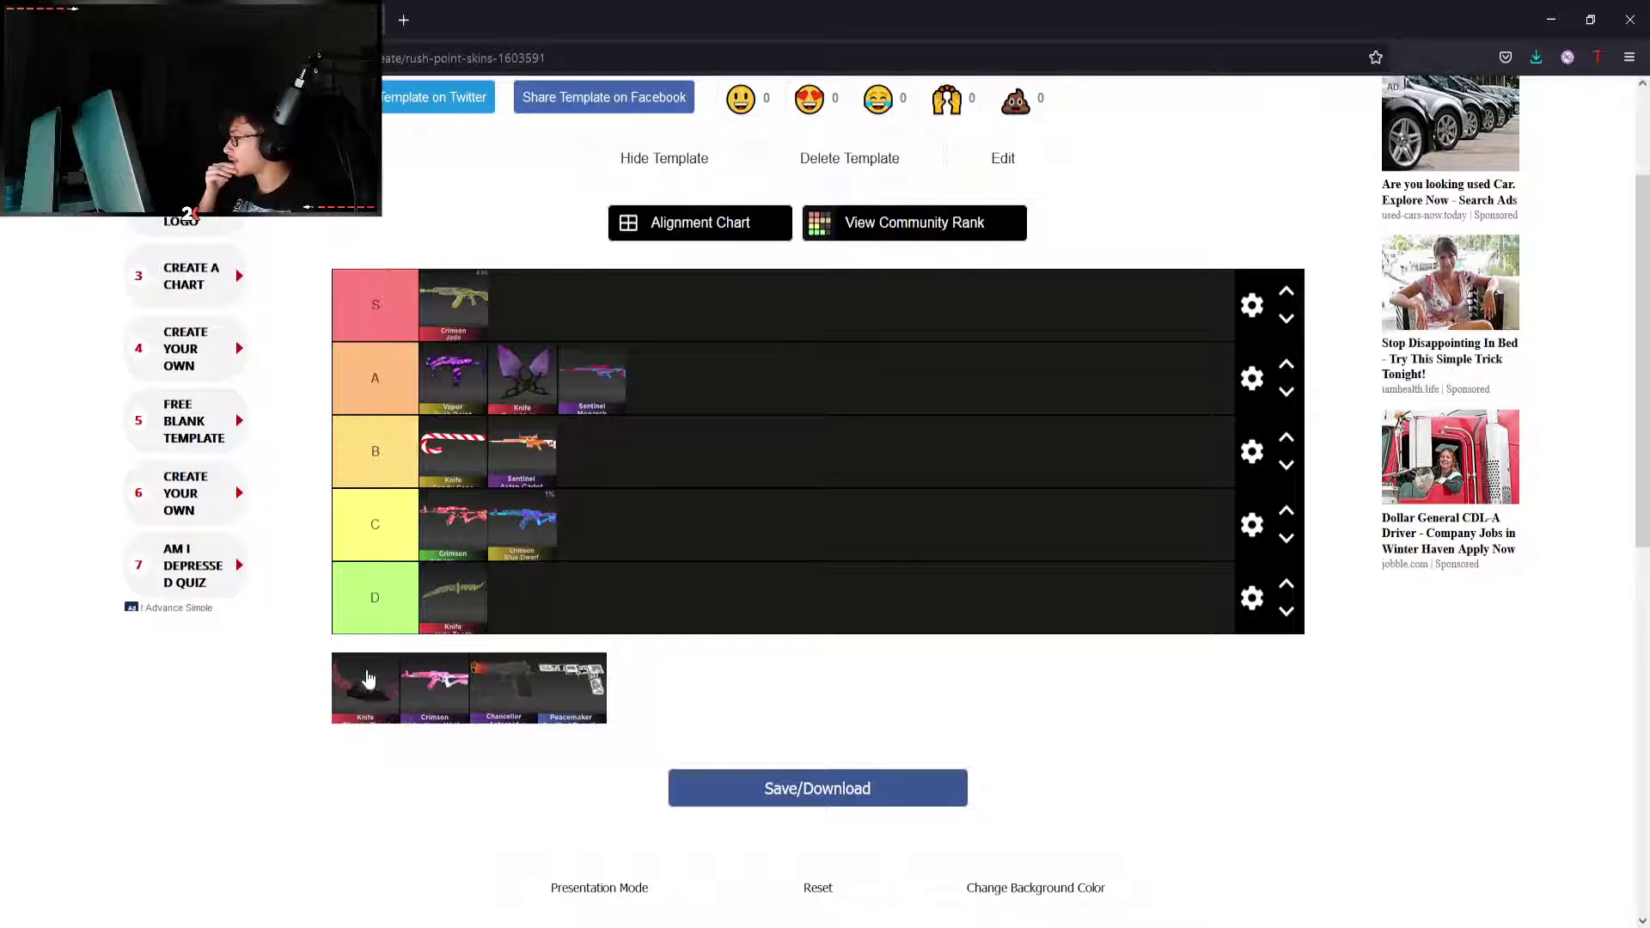
scroll(362, 696, "down", 1)
scroll(362, 709, "up", 1)
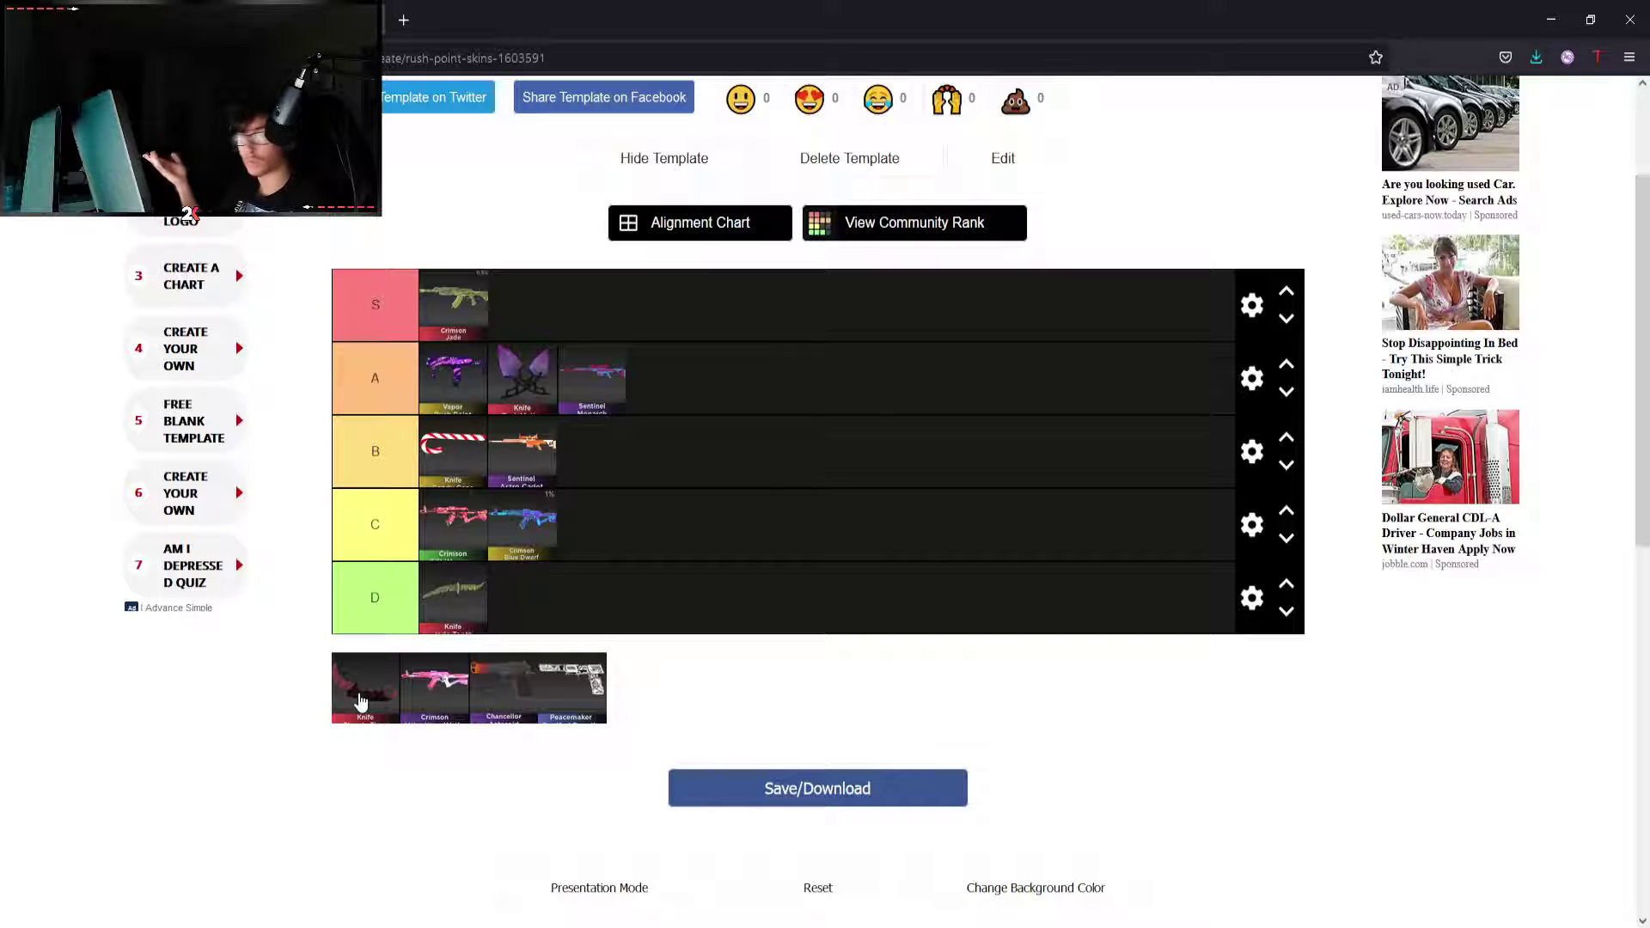
Rank the dark red knife in S, move the pink Crimson skin to B, and put Chancellor in A.
left_click_drag(346, 709, 356, 703)
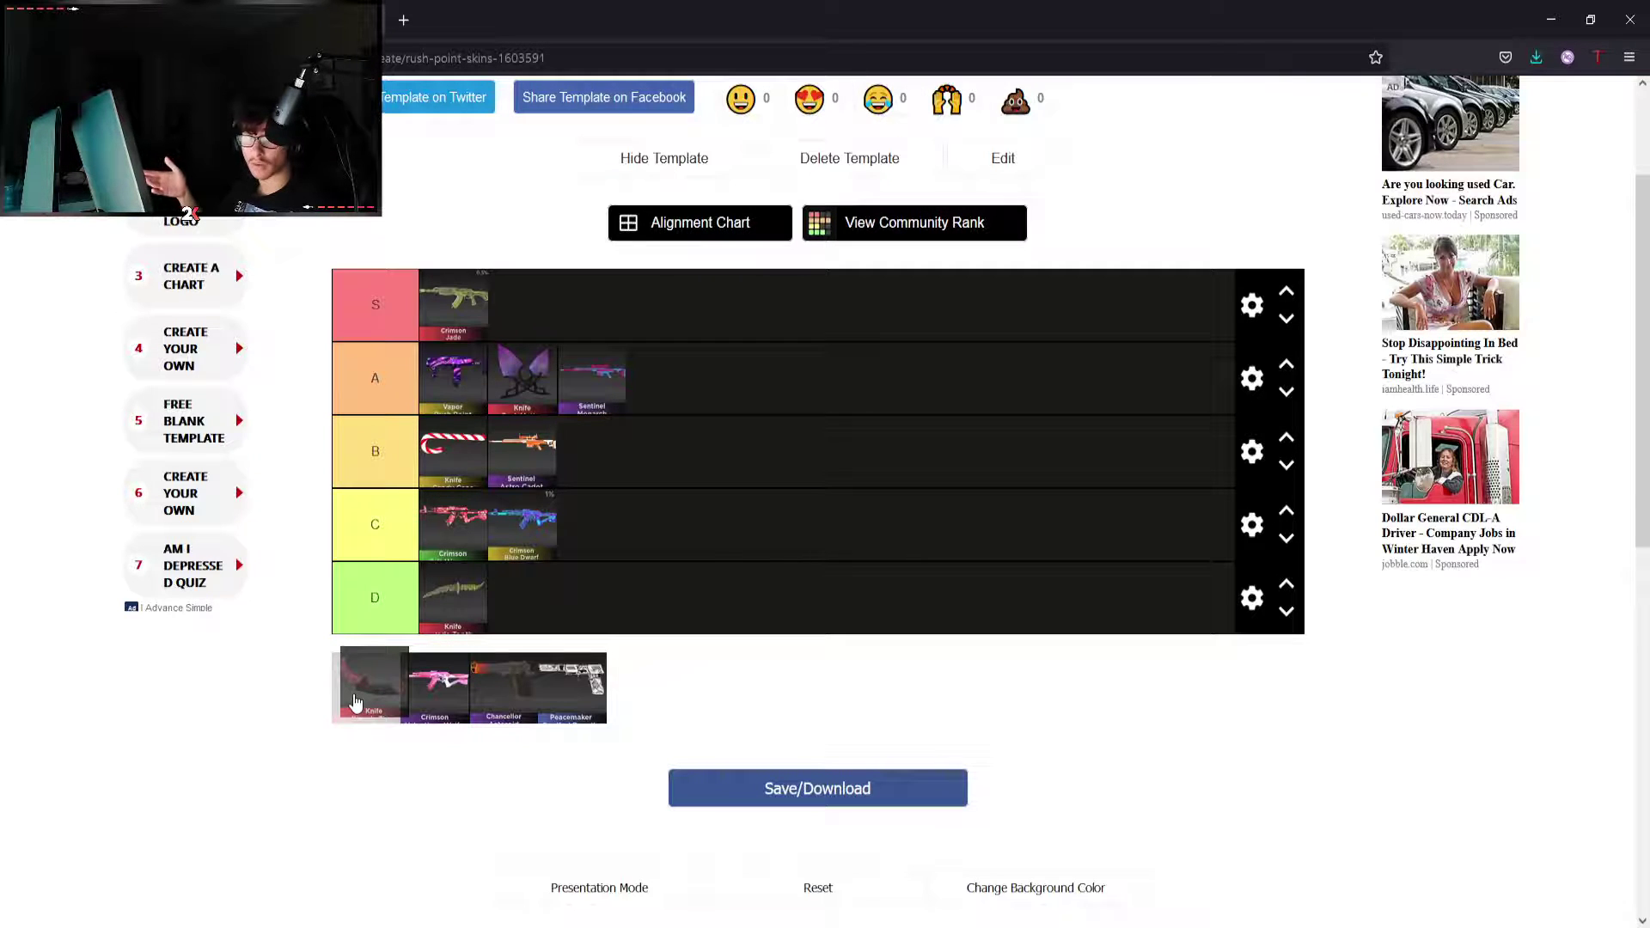
left_click_drag(356, 703, 539, 336)
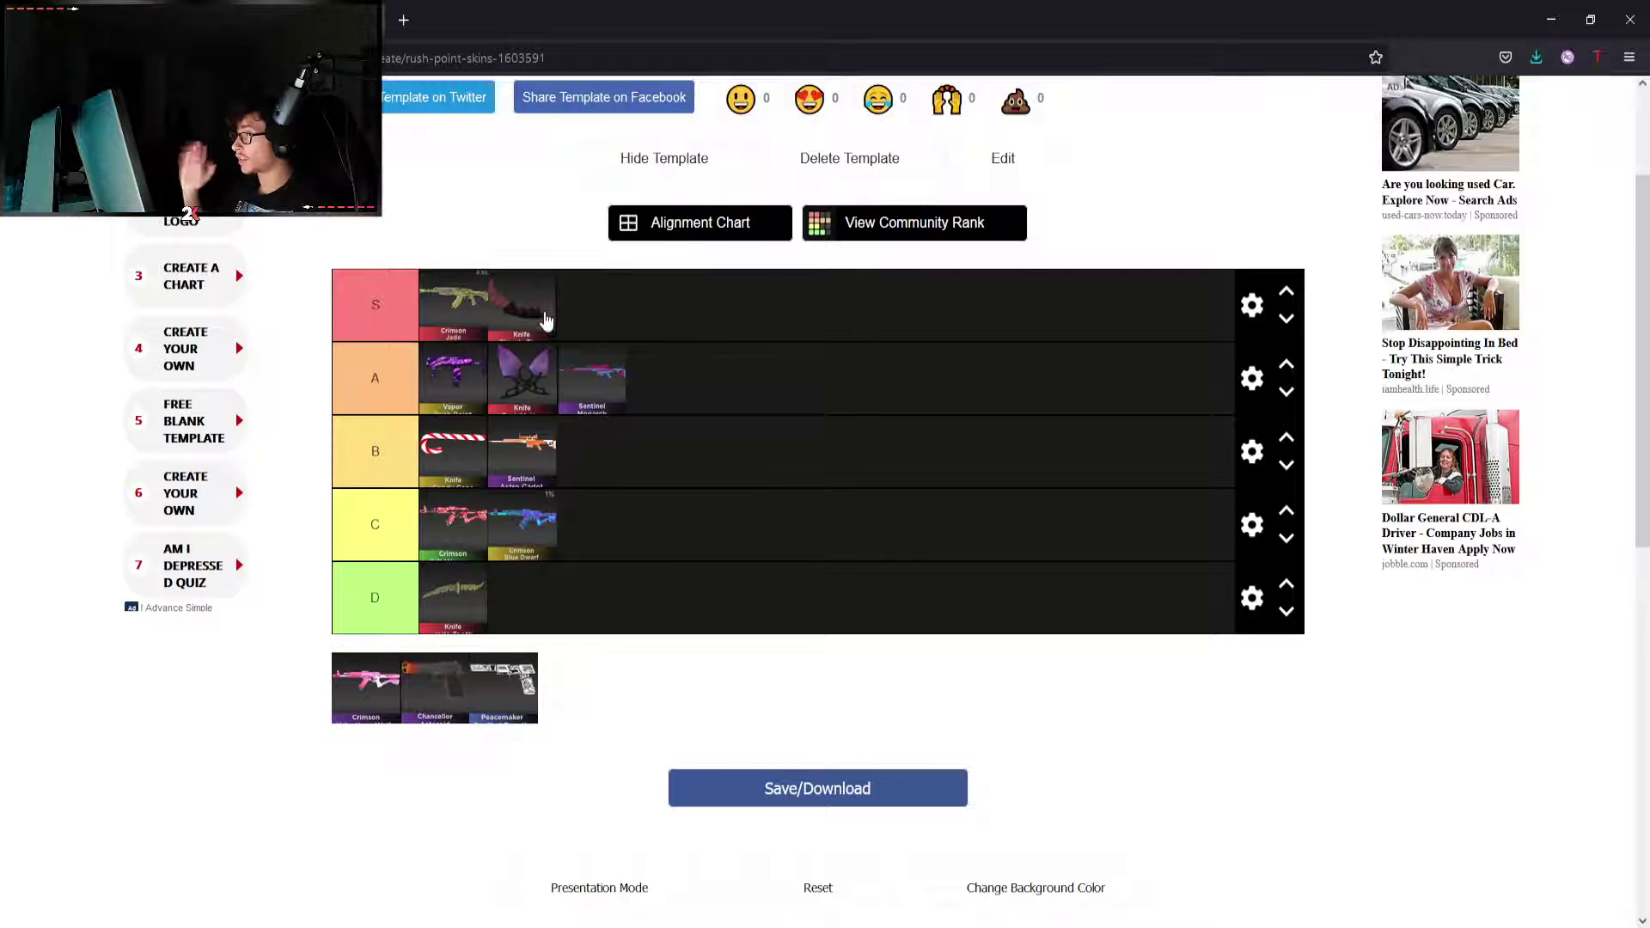
scroll(540, 335, "up", 1)
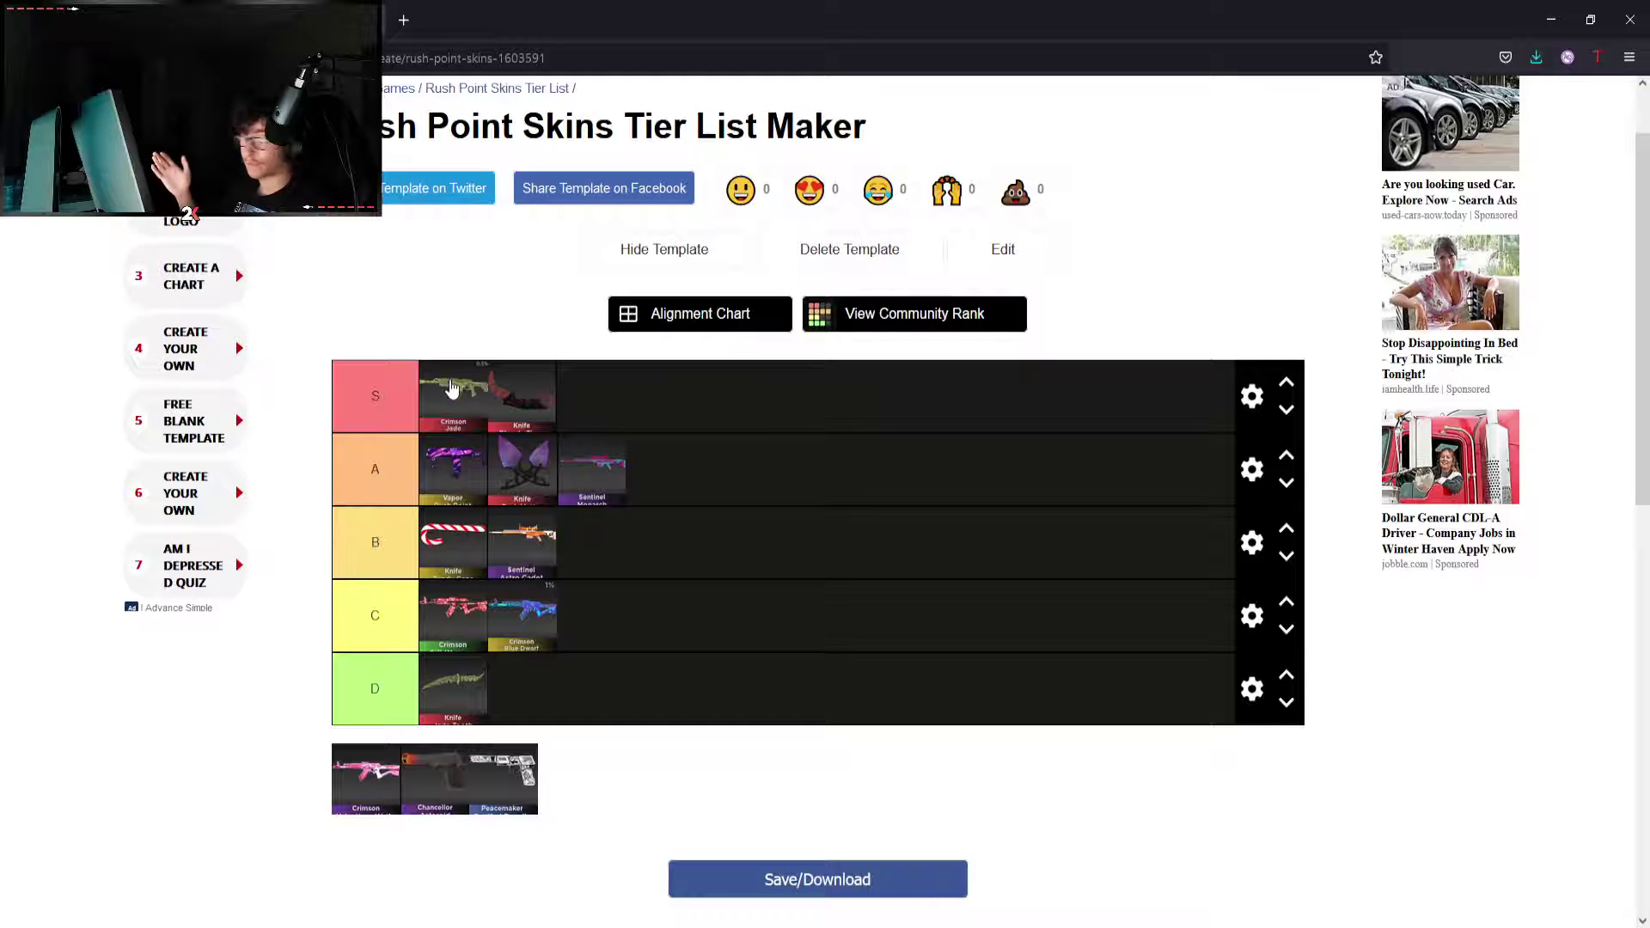
scroll(451, 389, "down", 1)
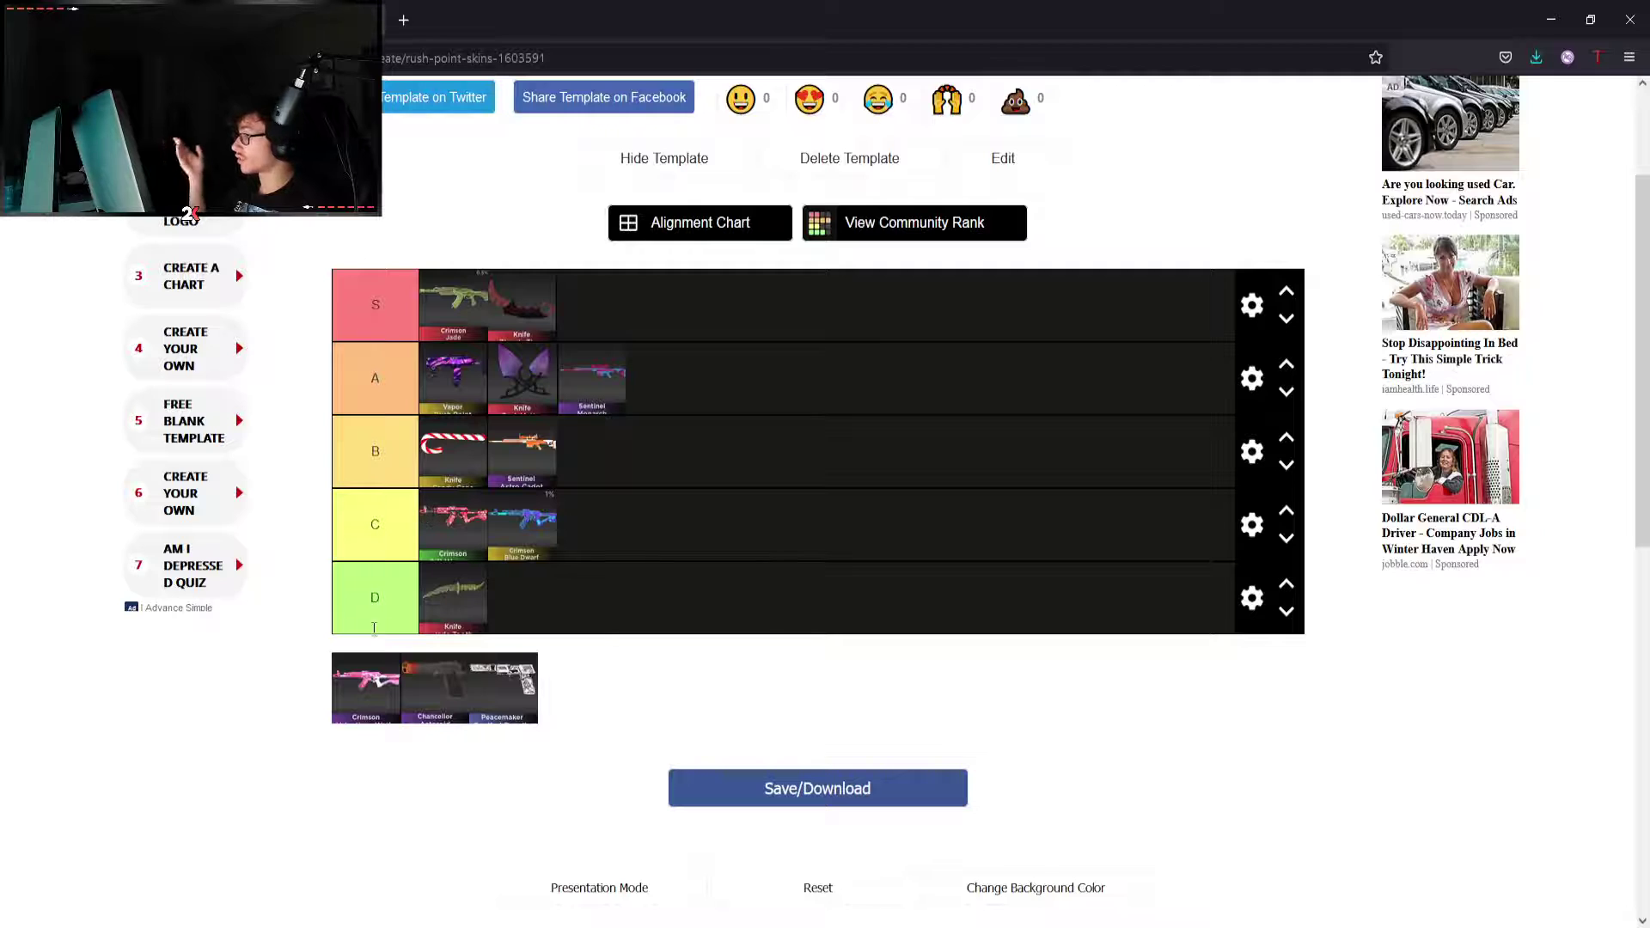
left_click_drag(367, 690, 661, 420)
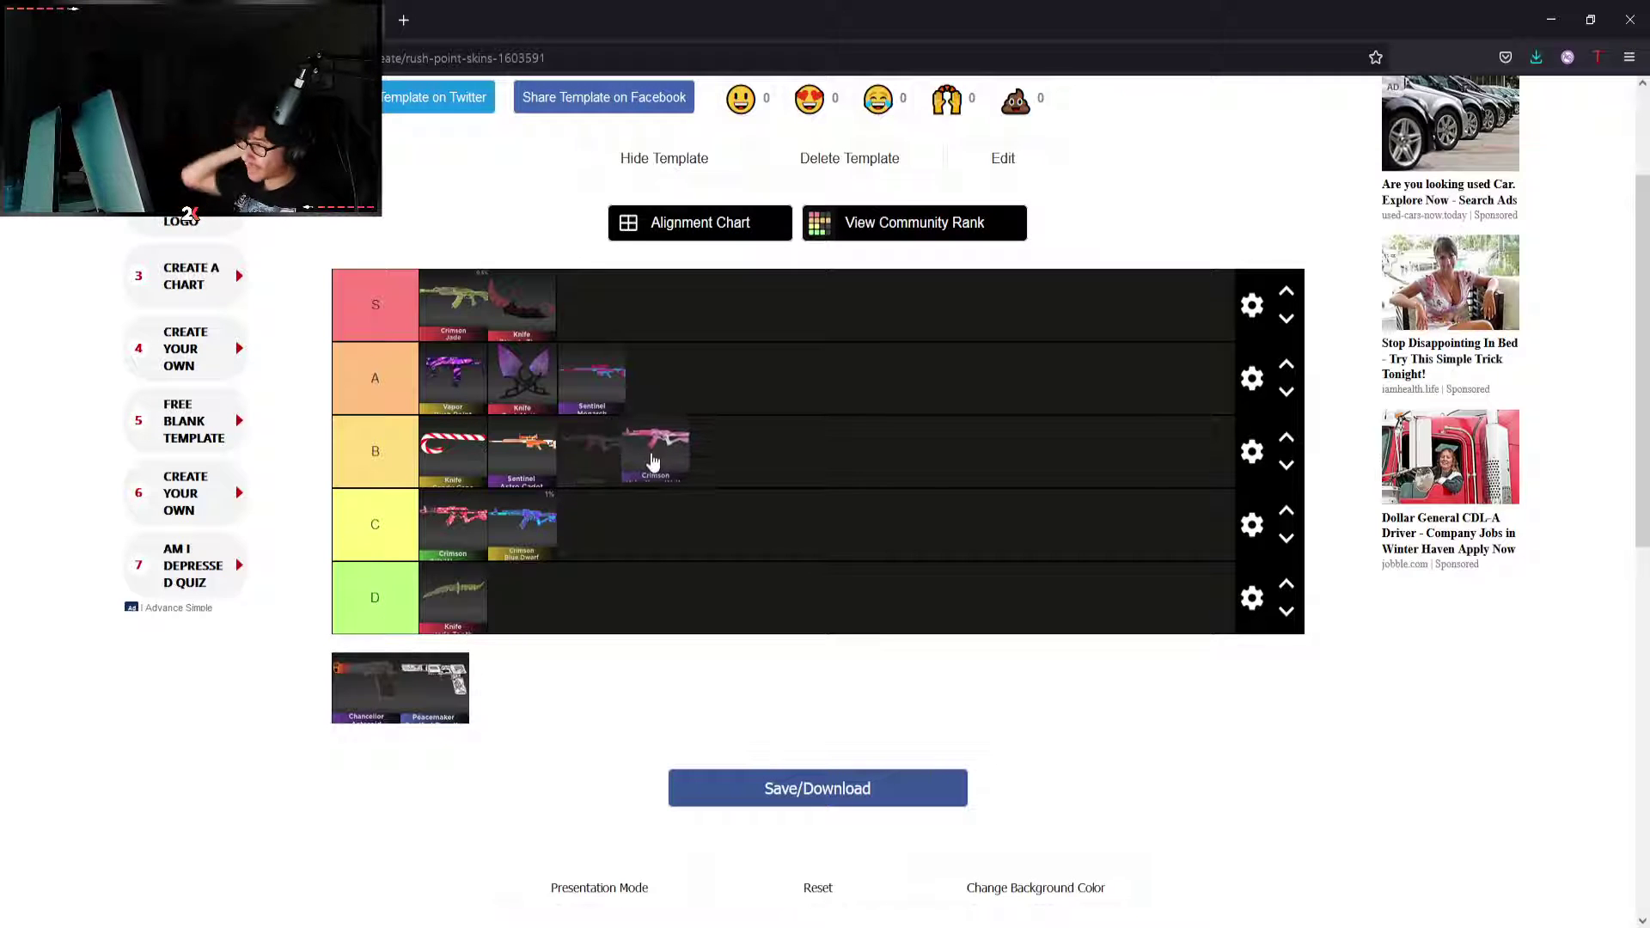
left_click_drag(653, 462, 507, 533)
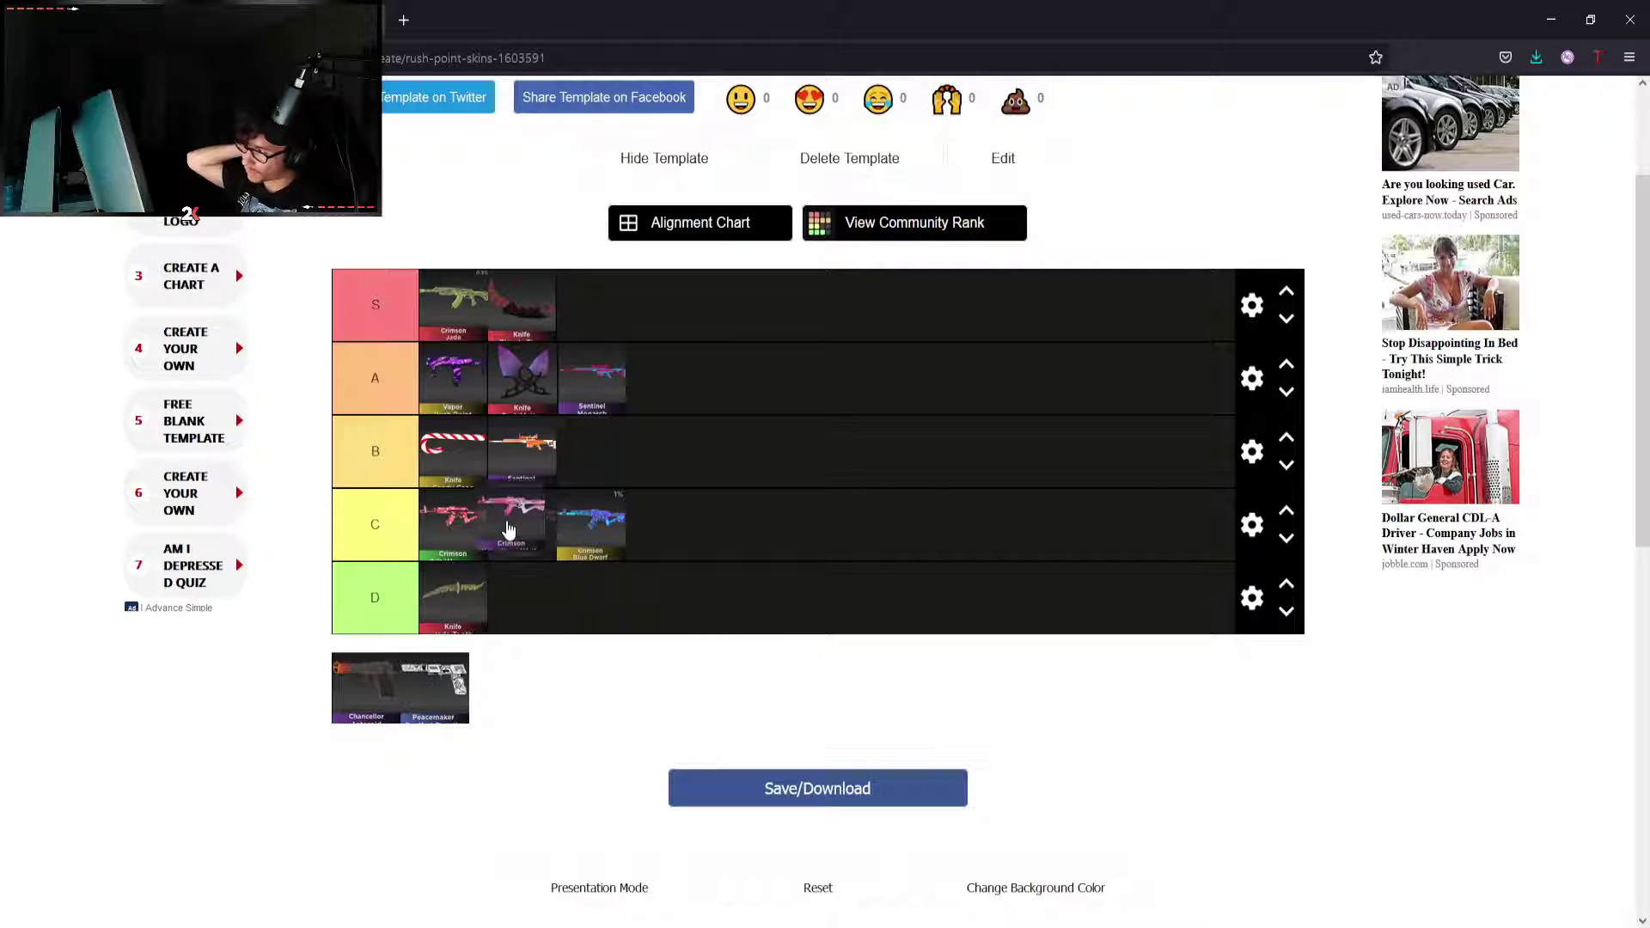
mouse_move(509, 533)
left_mouse_down()
mouse_move(416, 551)
mouse_move(503, 534)
mouse_move(447, 533)
left_mouse_up()
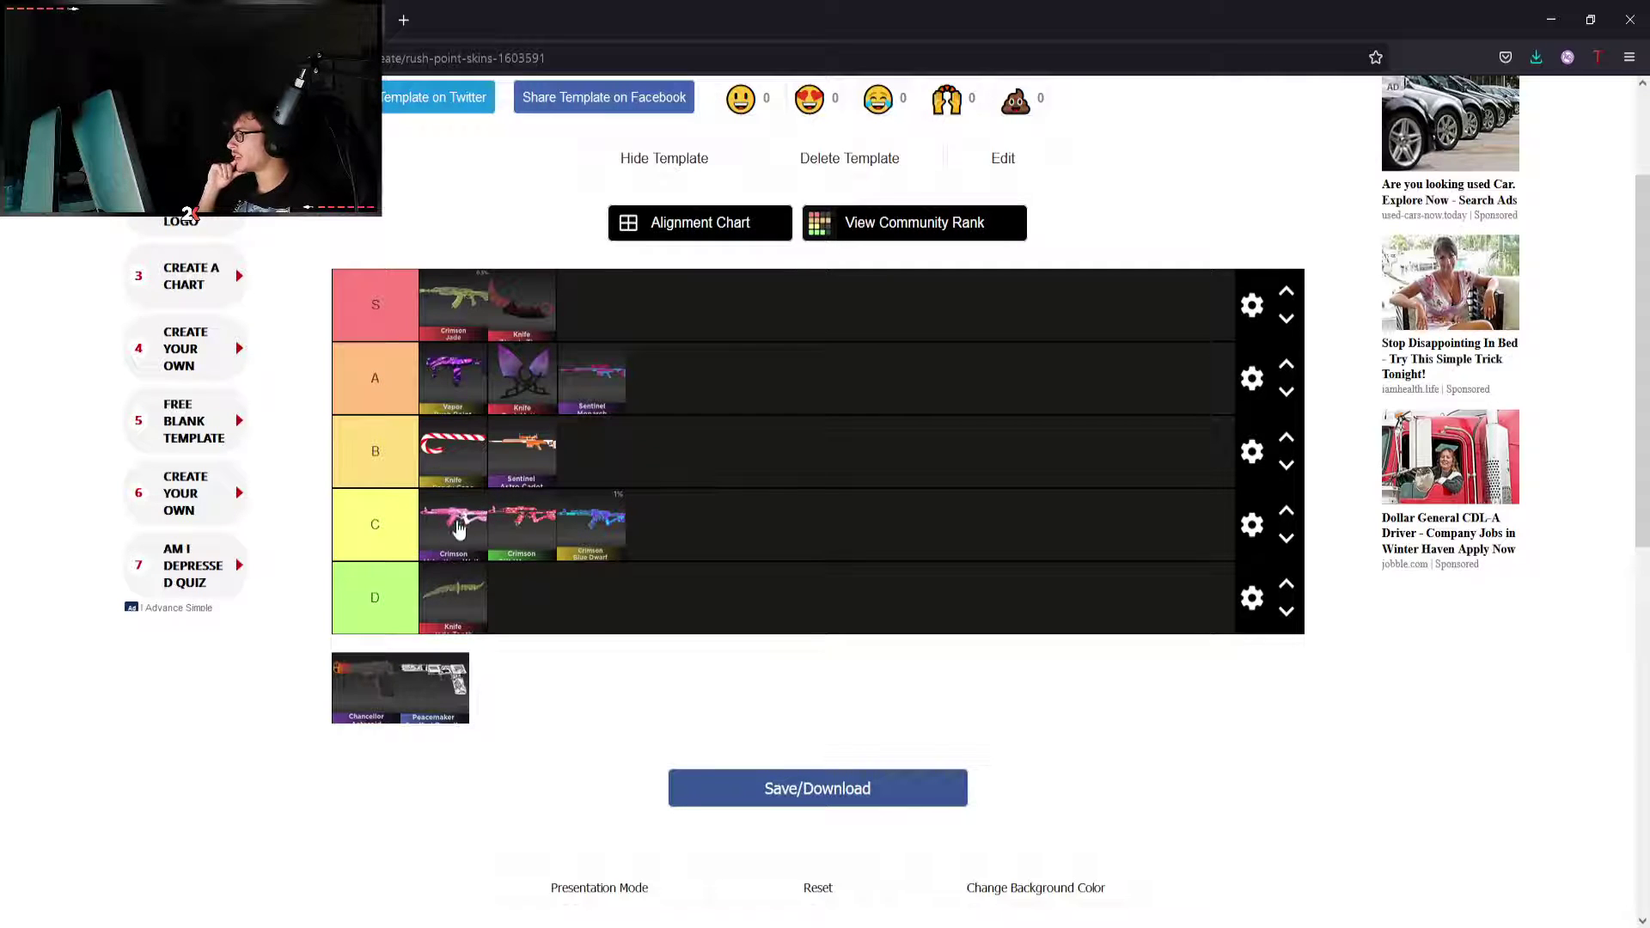
left_click_drag(446, 532, 606, 464)
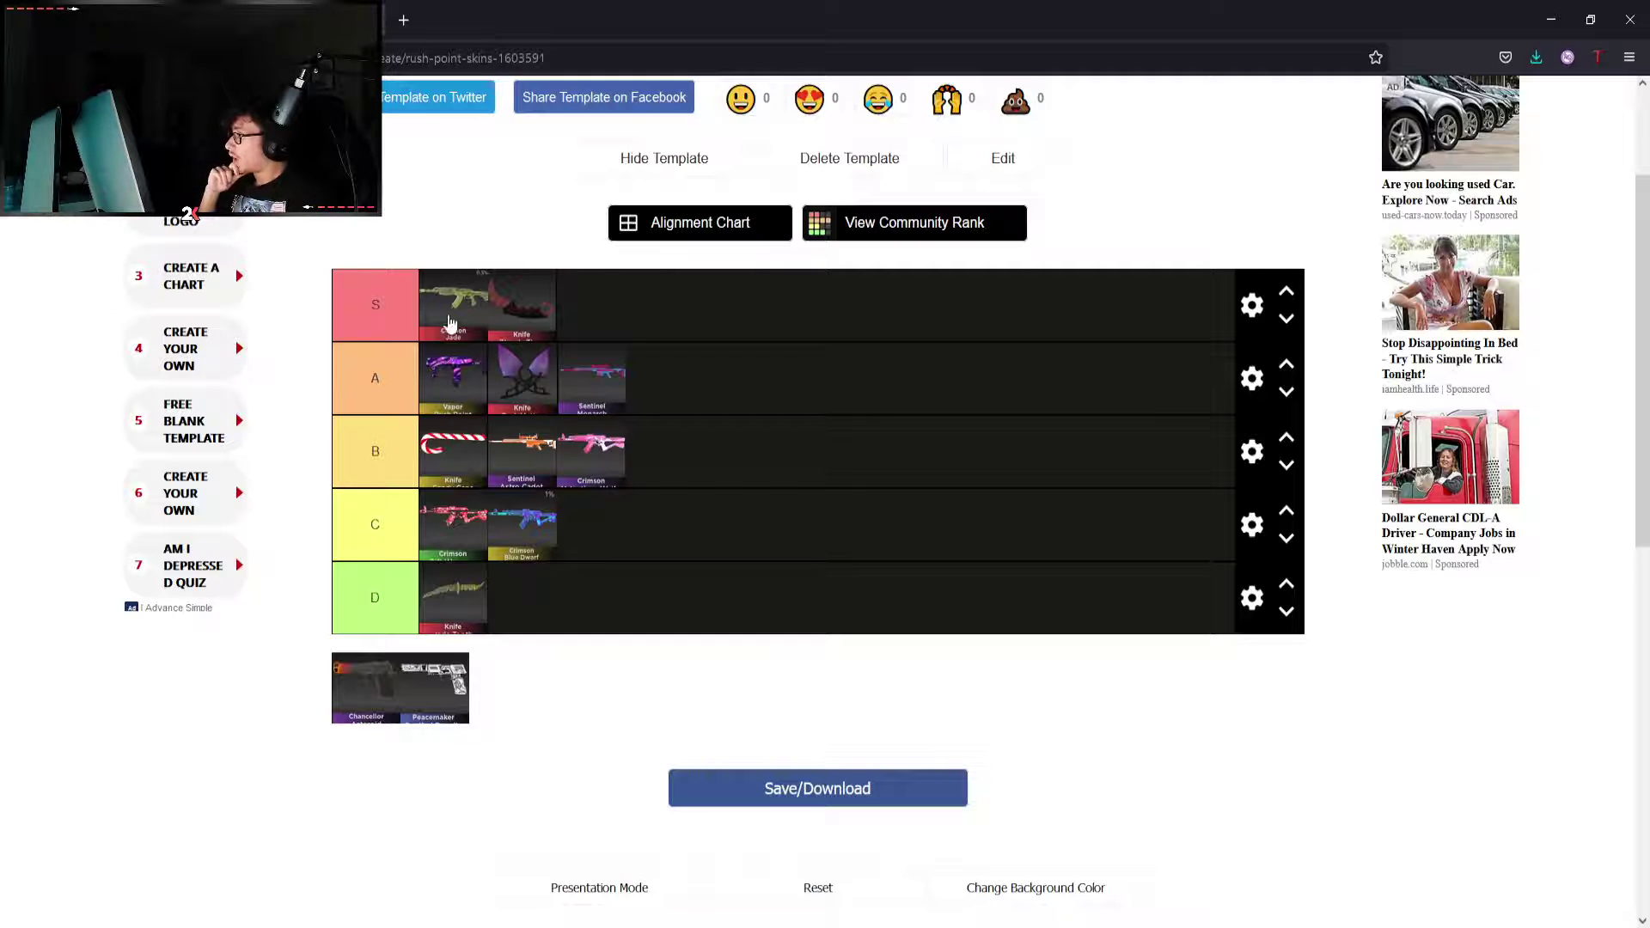
left_click_drag(373, 710, 739, 360)
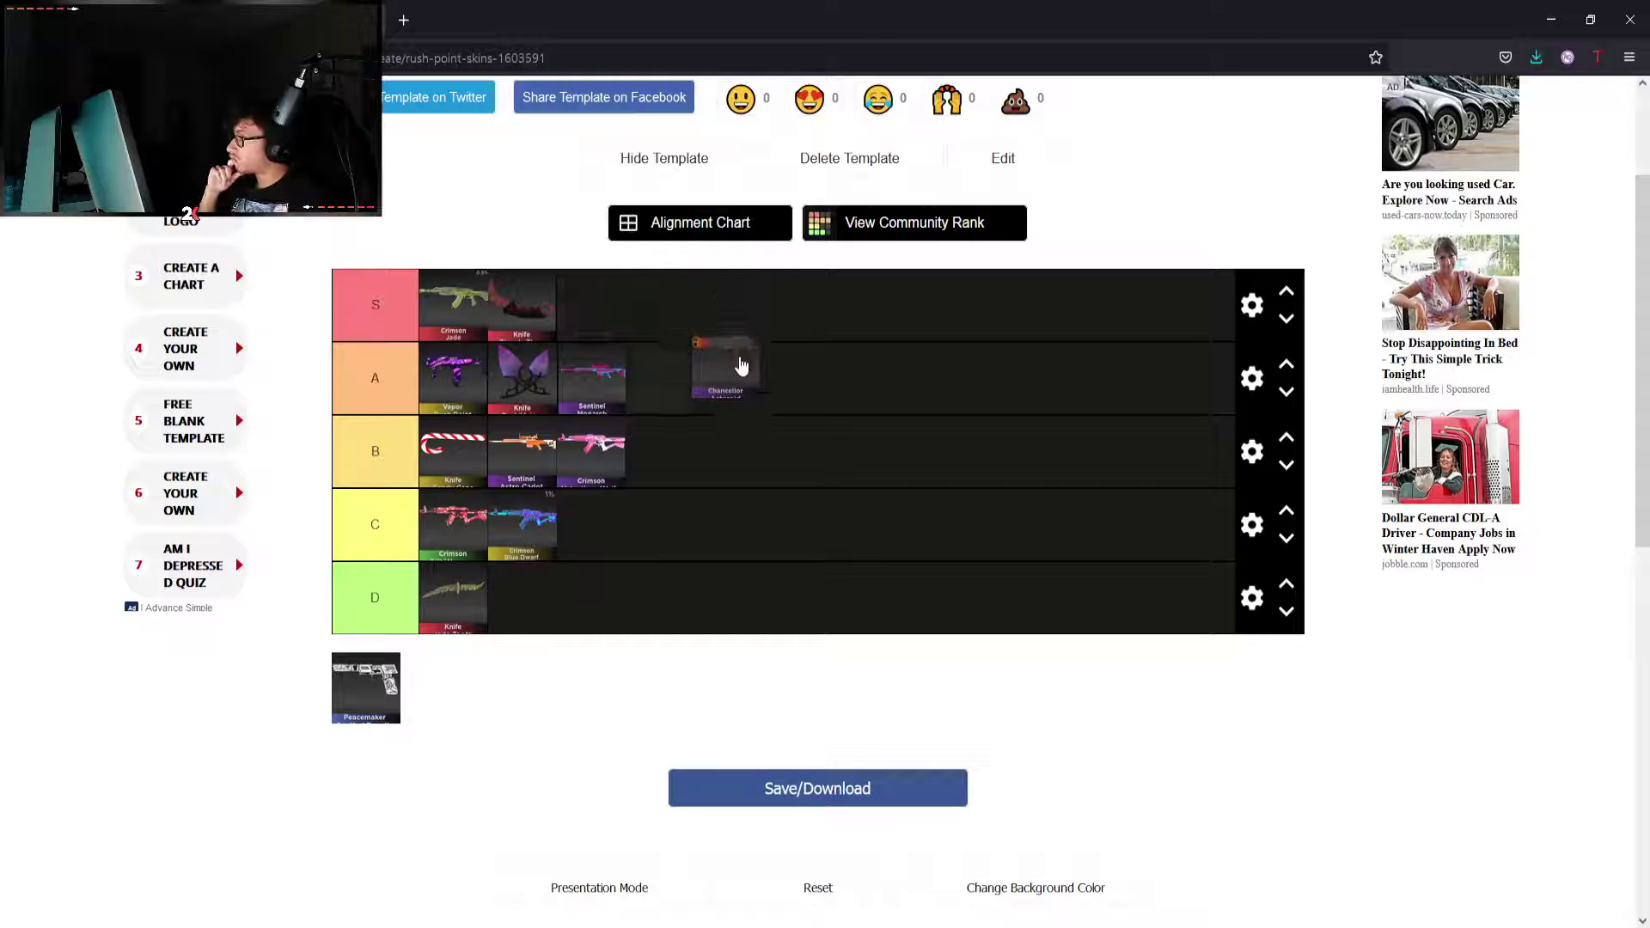
mouse_move(737, 359)
left_mouse_down()
mouse_move(661, 415)
mouse_move(741, 372)
left_mouse_up()
scroll(759, 431, "down", 1)
scroll(762, 438, "up", 1)
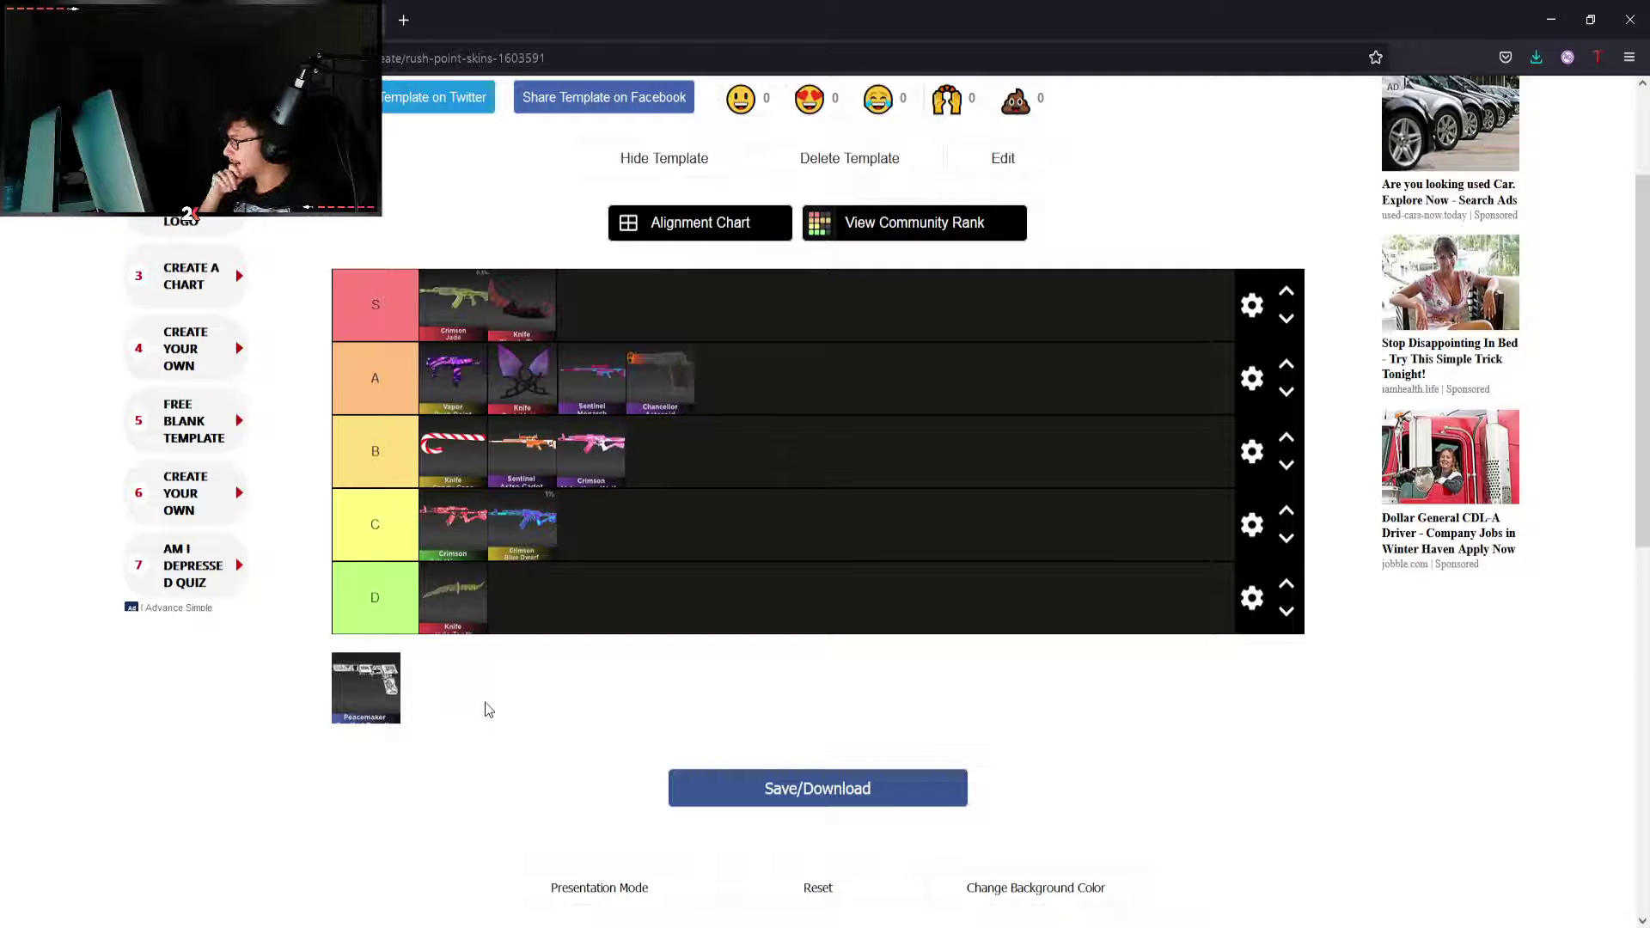
Move the Peacemaker pistol past row C into row B beside the pink Crimson rifle.
mouse_move(382, 702)
left_mouse_down()
mouse_move(782, 388)
mouse_move(771, 527)
left_mouse_up()
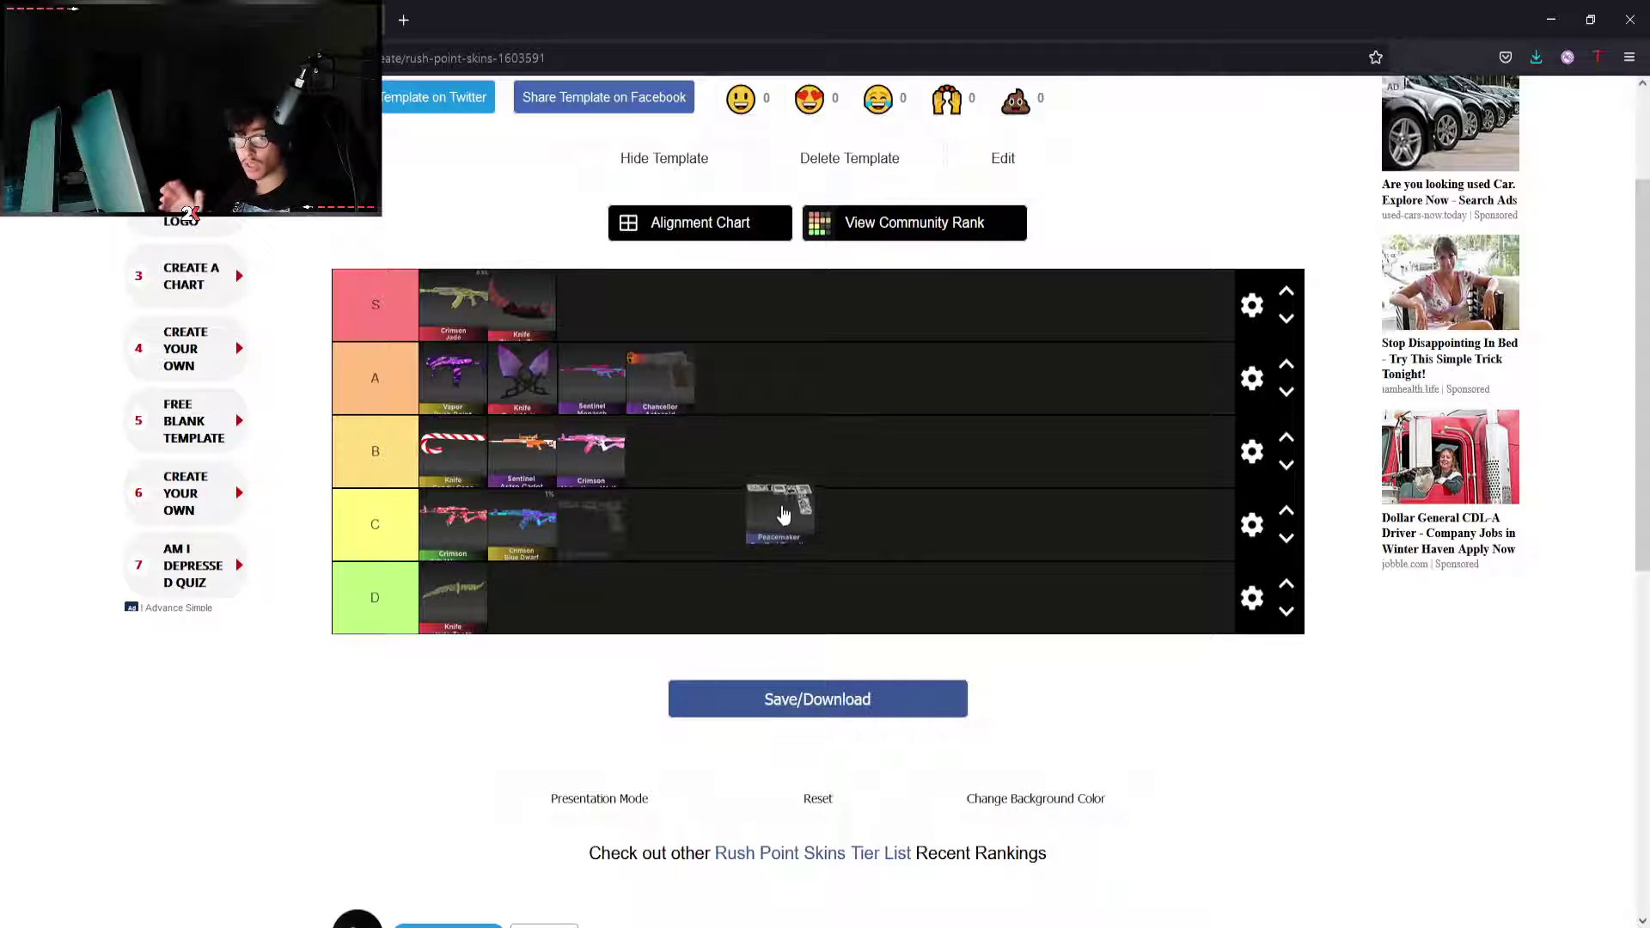
mouse_move(773, 528)
left_mouse_down()
mouse_move(593, 556)
mouse_move(847, 515)
left_mouse_up()
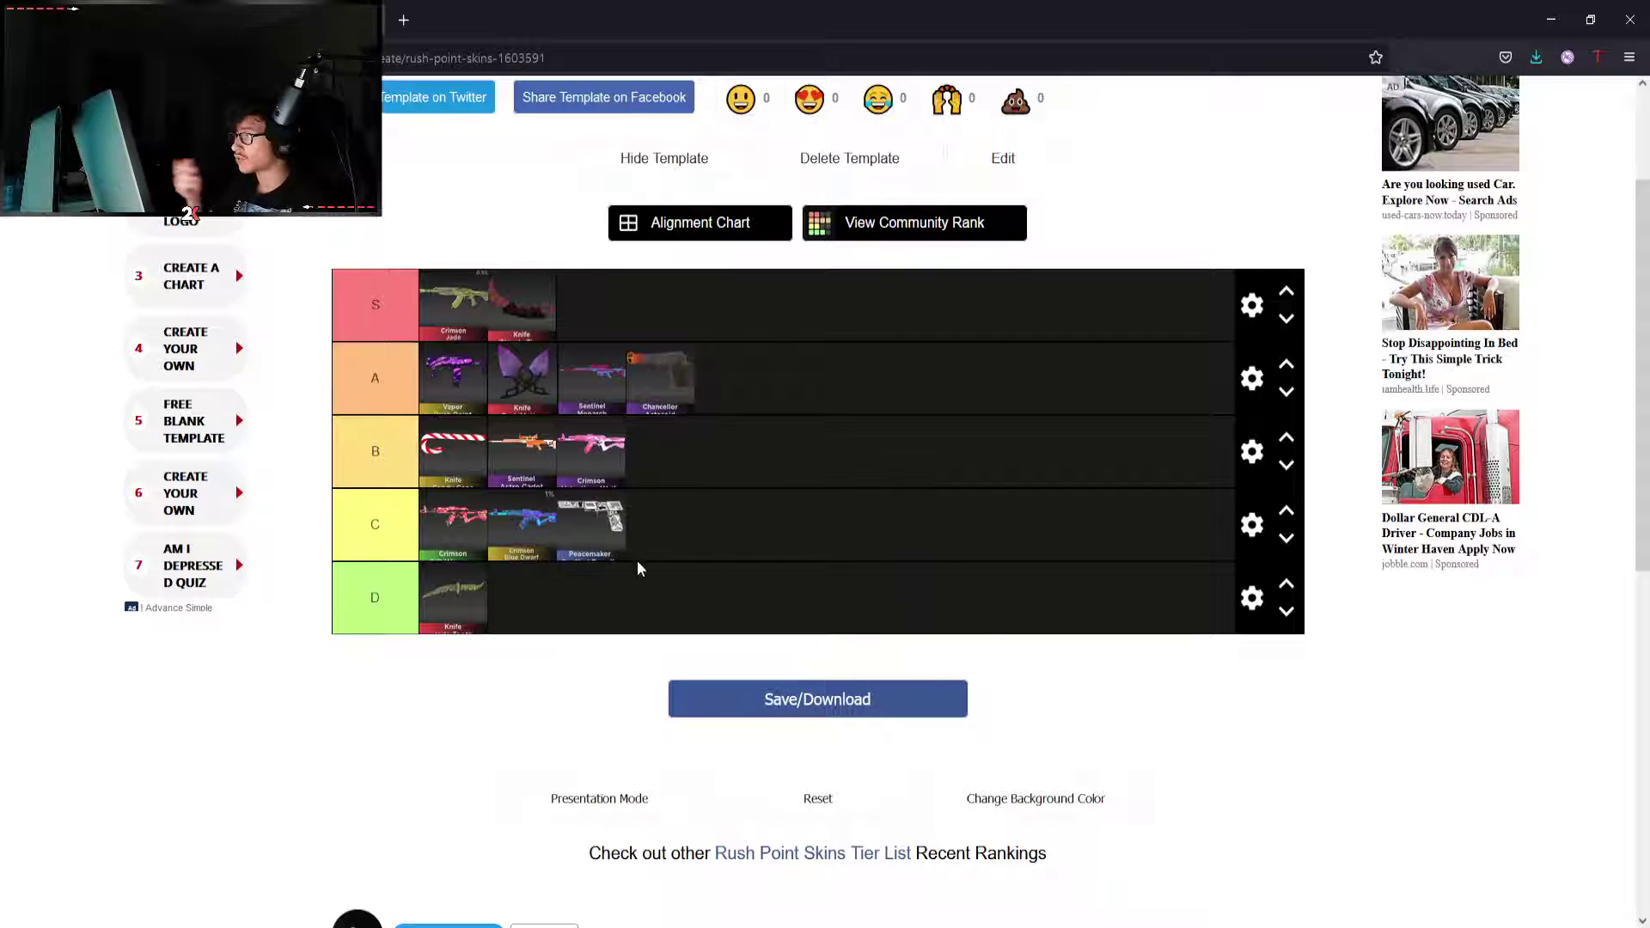
mouse_move(579, 552)
left_mouse_down()
mouse_move(655, 542)
mouse_move(675, 475)
left_mouse_up()
scroll(718, 491, "down", 2)
scroll(426, 627, "down", 3)
scroll(426, 662, "up", 3)
scroll(620, 595, "down", 2)
scroll(620, 595, "up", 5)
scroll(711, 612, "down", 2)
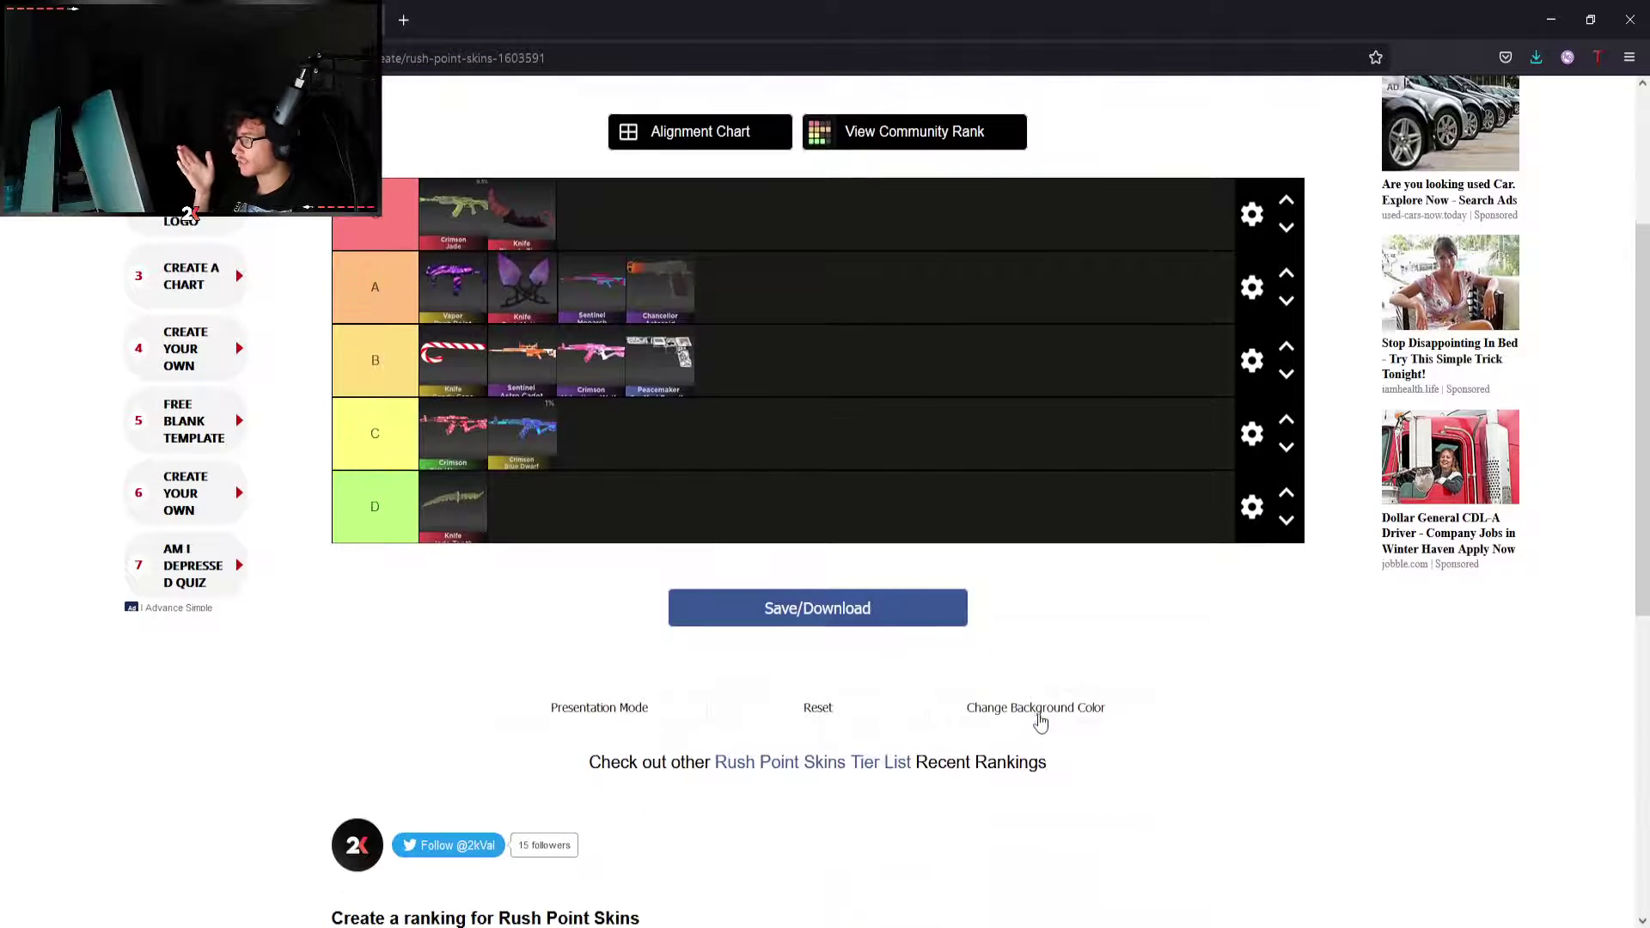
scroll(1043, 719, "up", 2)
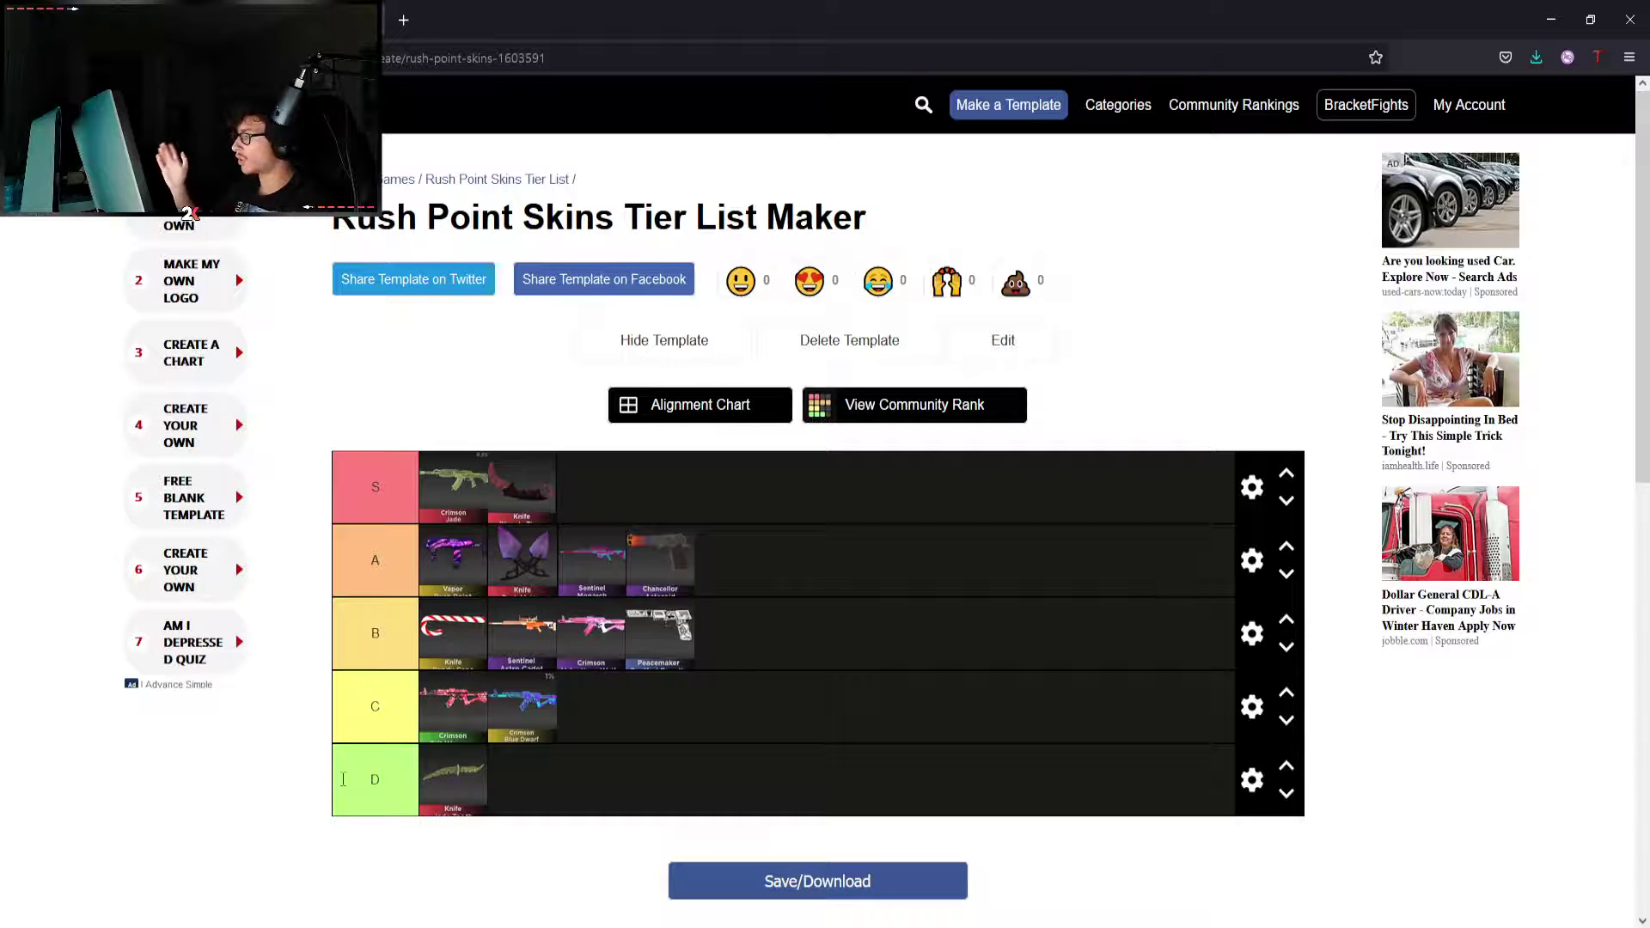
left_click_drag(426, 789, 627, 700)
scroll(633, 709, "down", 1)
Rearrange rows C and D so Crimson Blue Dwarf leads C and the green knife sits alone in D.
left_click_drag(527, 643, 500, 718)
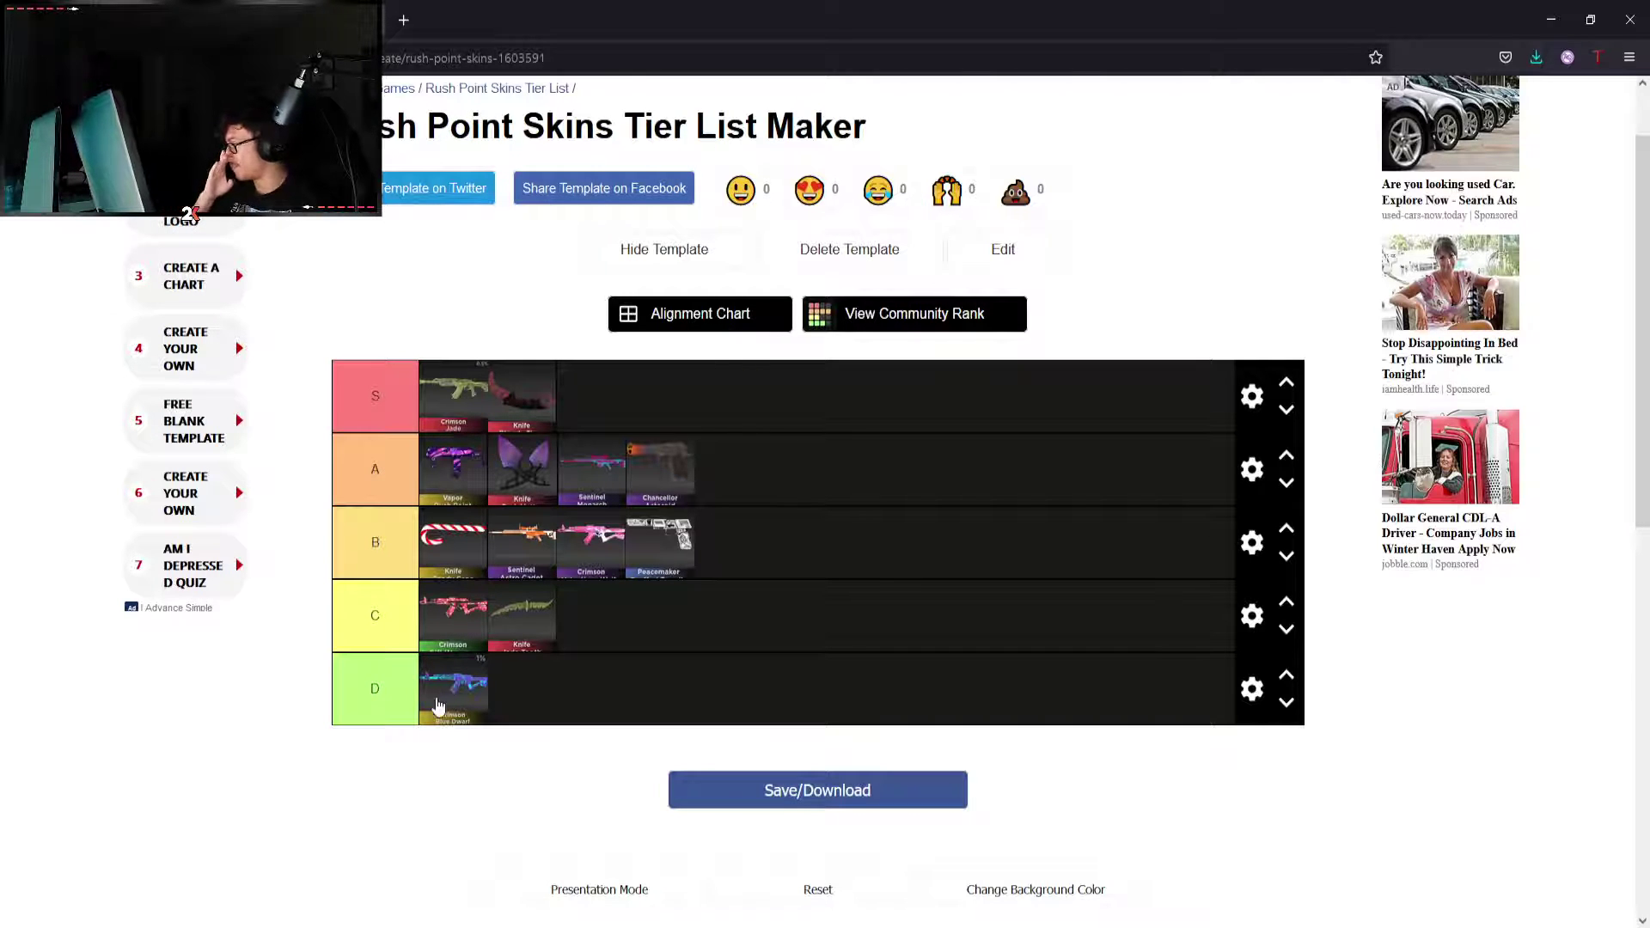
mouse_move(460, 710)
left_mouse_down()
mouse_move(552, 656)
mouse_move(483, 707)
left_mouse_up()
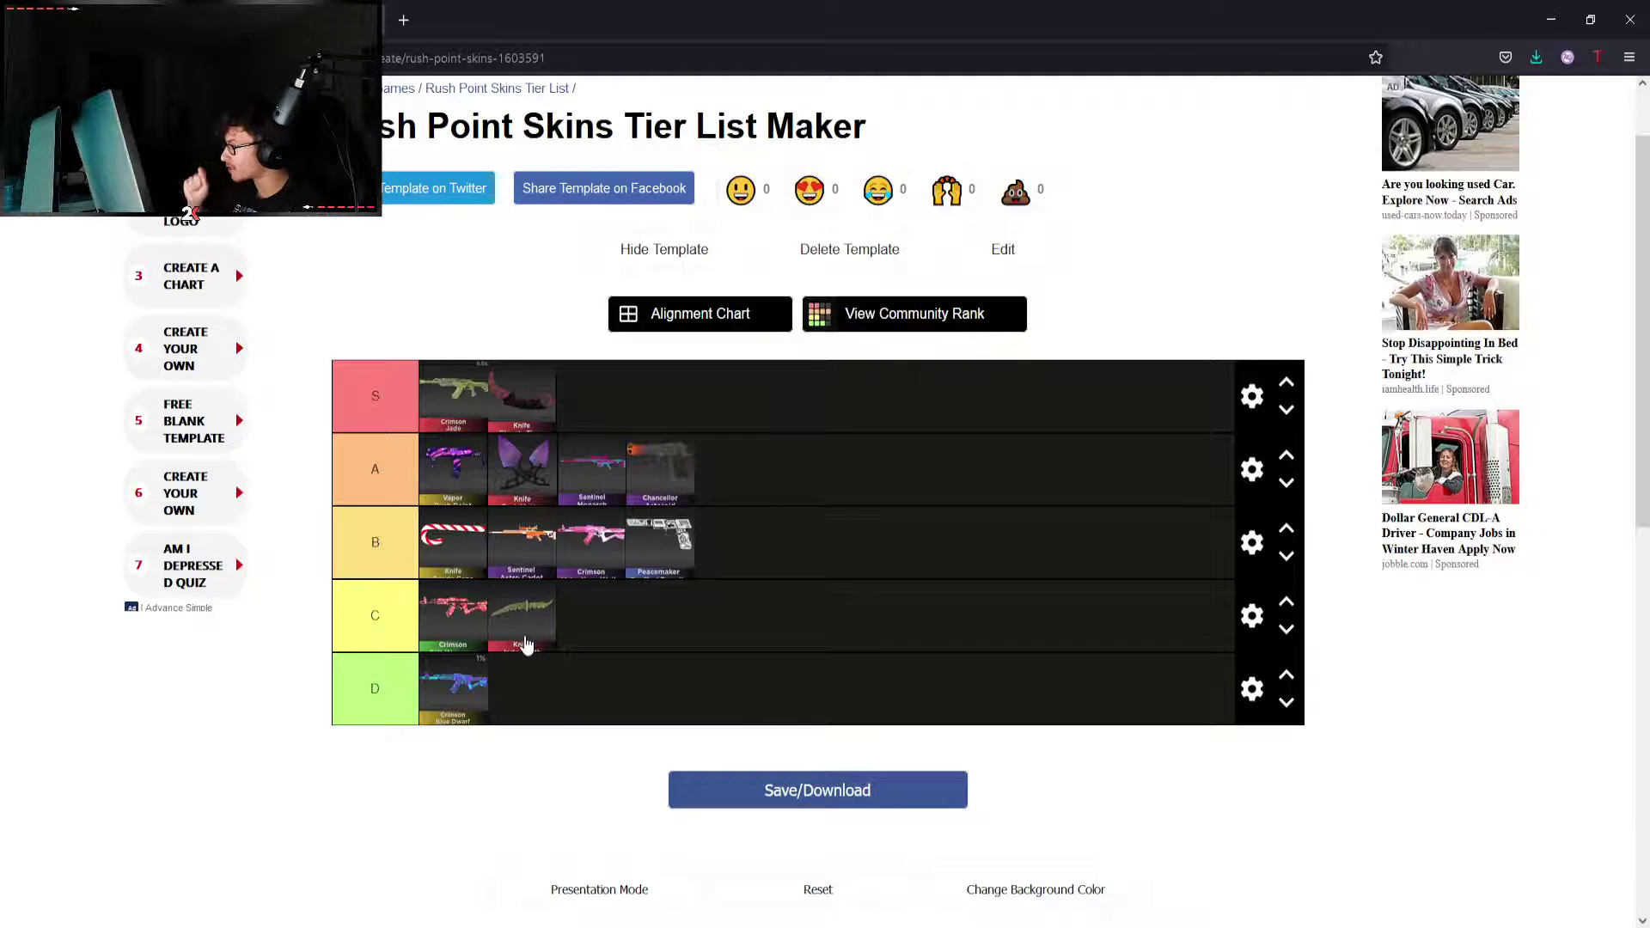
left_click_drag(526, 640, 535, 633)
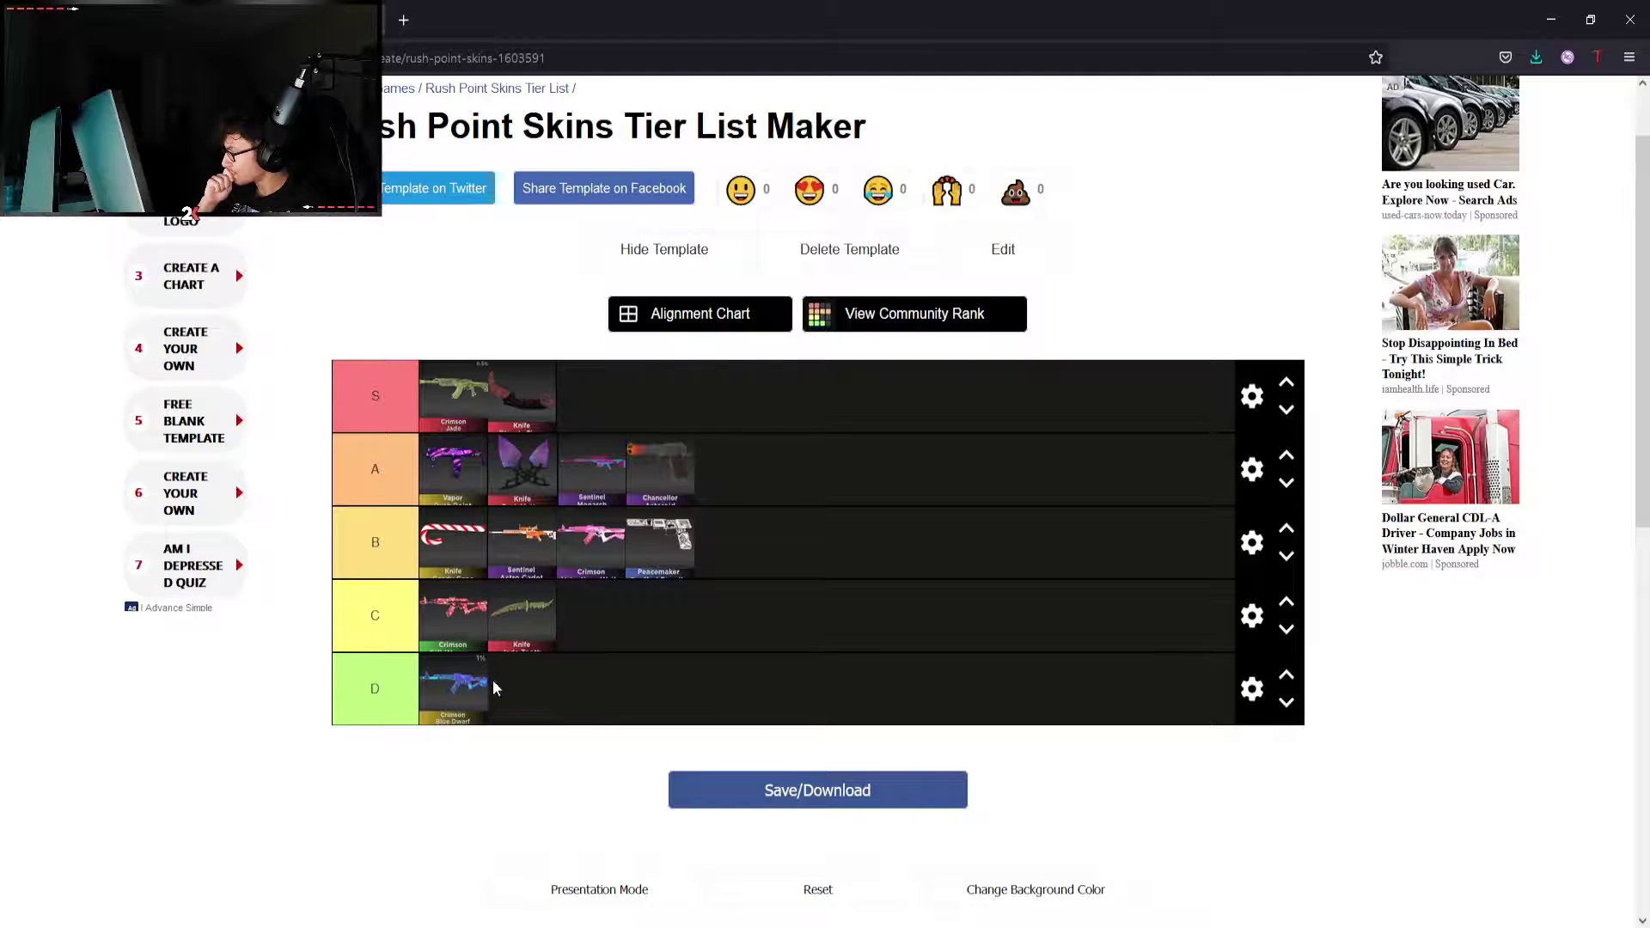
left_click_drag(529, 619, 522, 700)
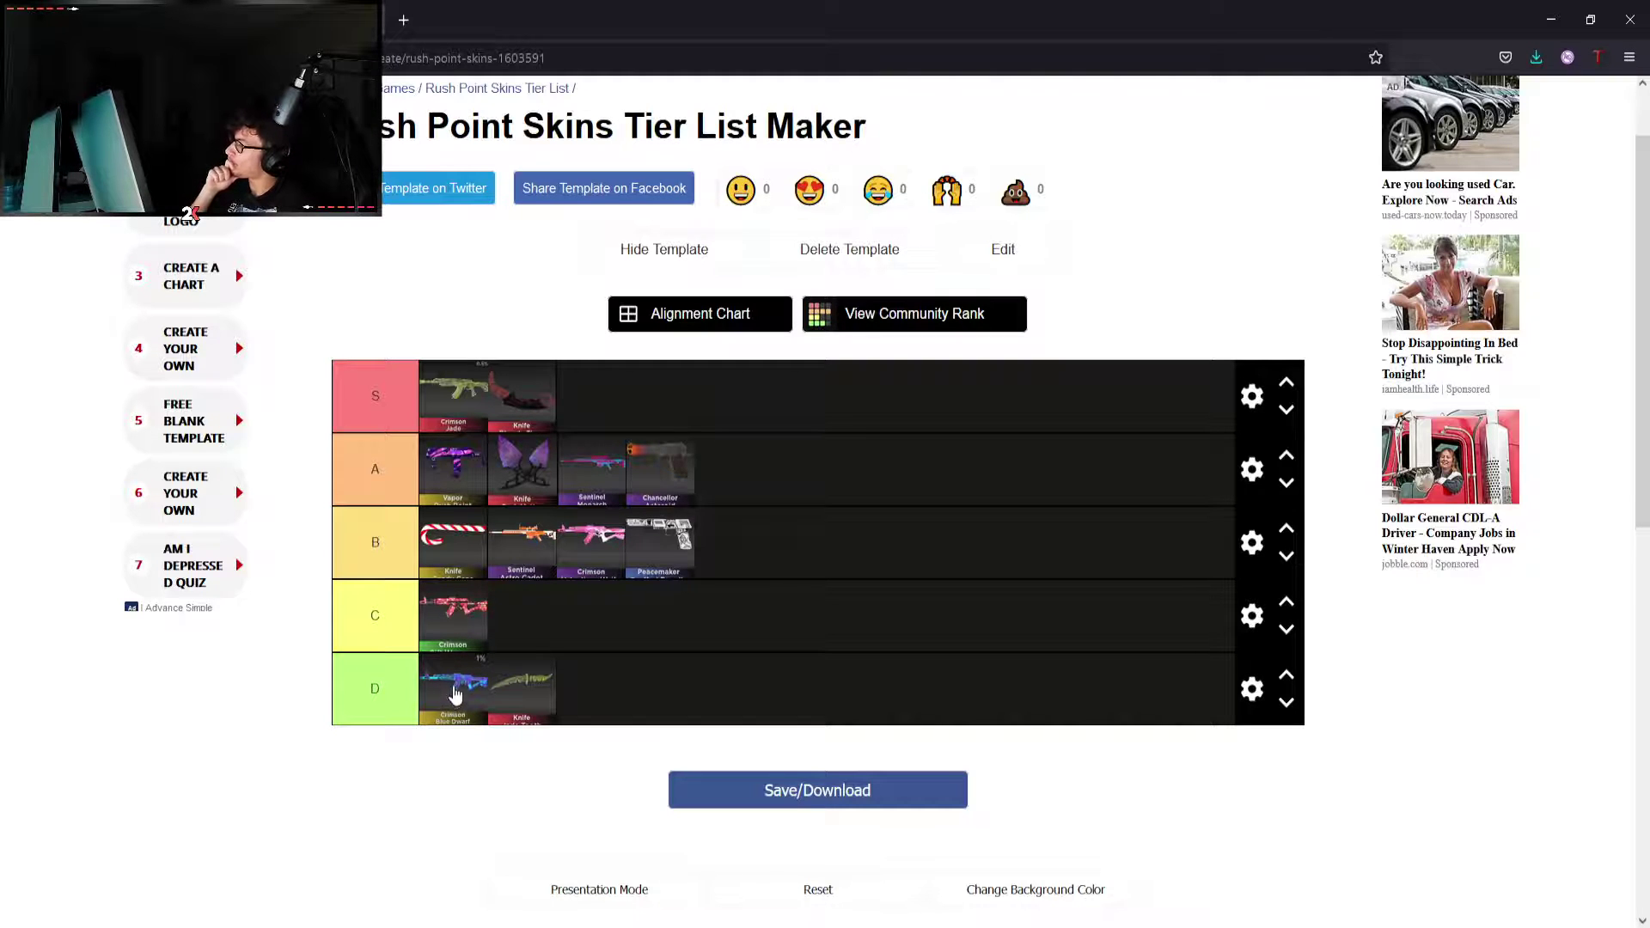
left_click_drag(439, 707, 546, 703)
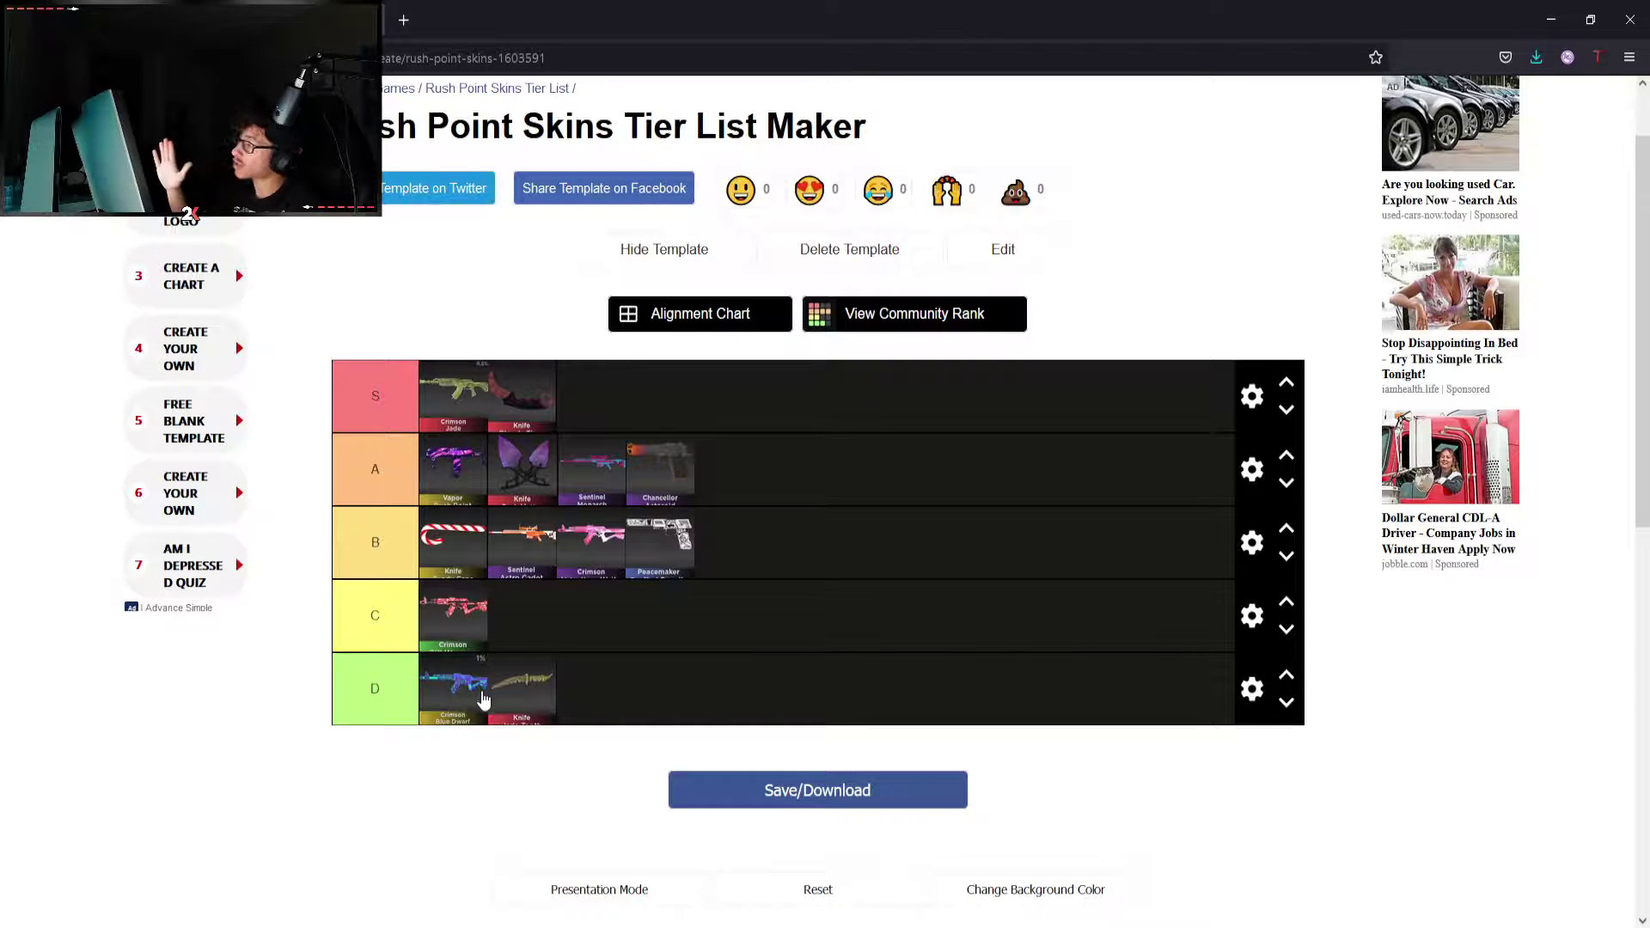
left_click_drag(480, 692, 550, 633)
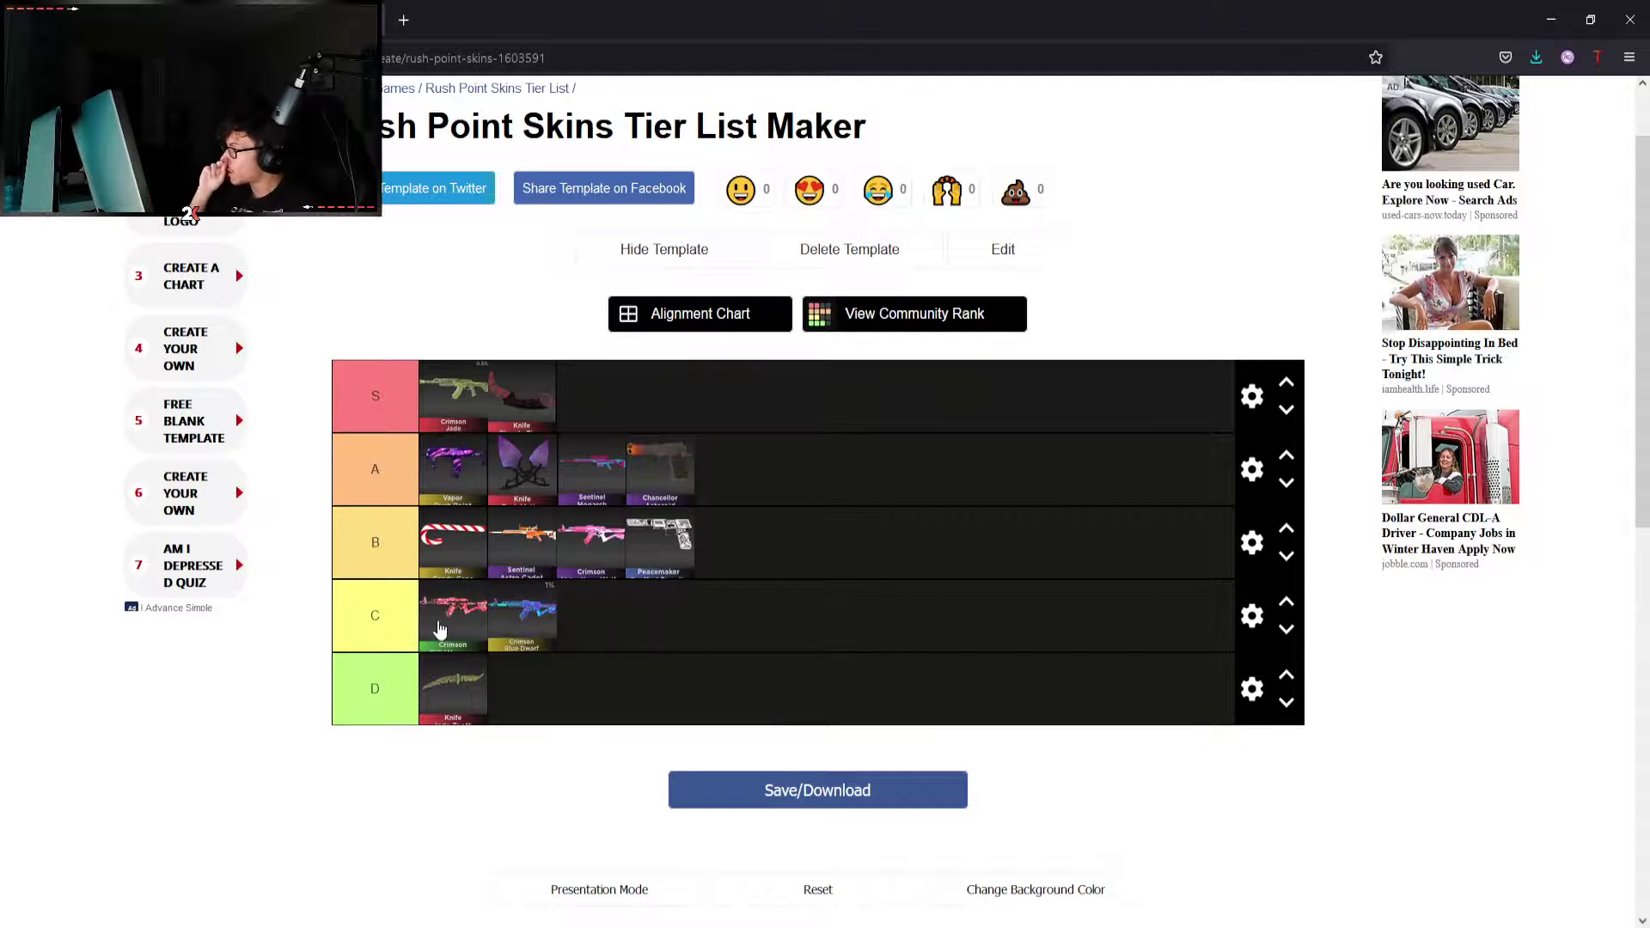
left_click_drag(494, 628, 452, 647)
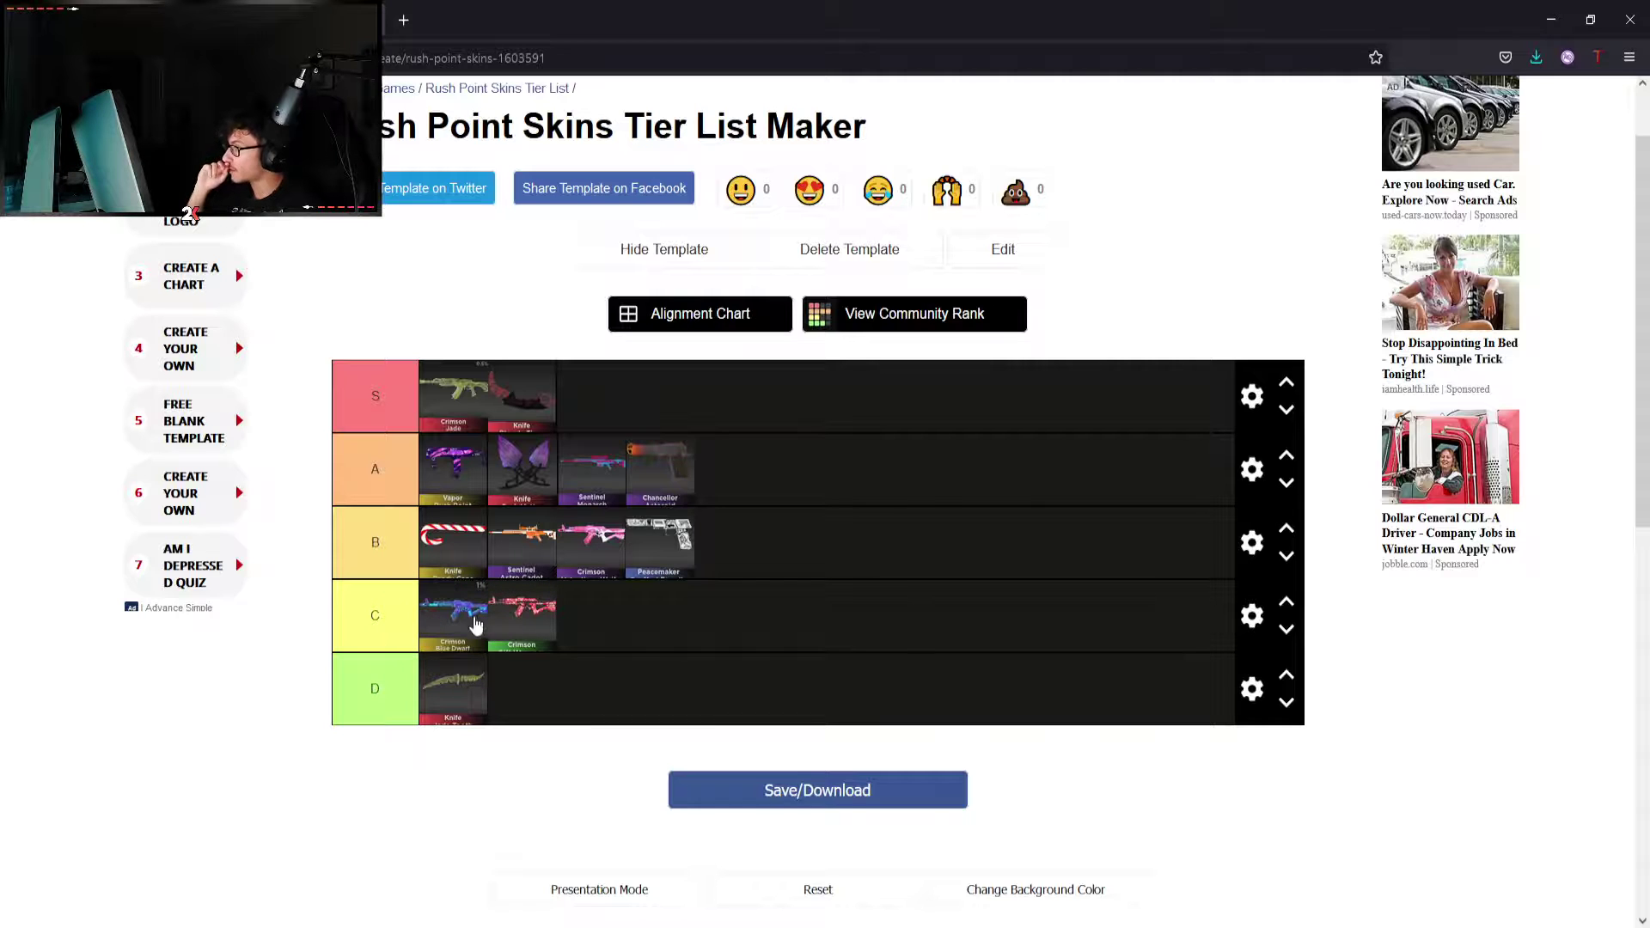
scroll(697, 594, "up", 2)
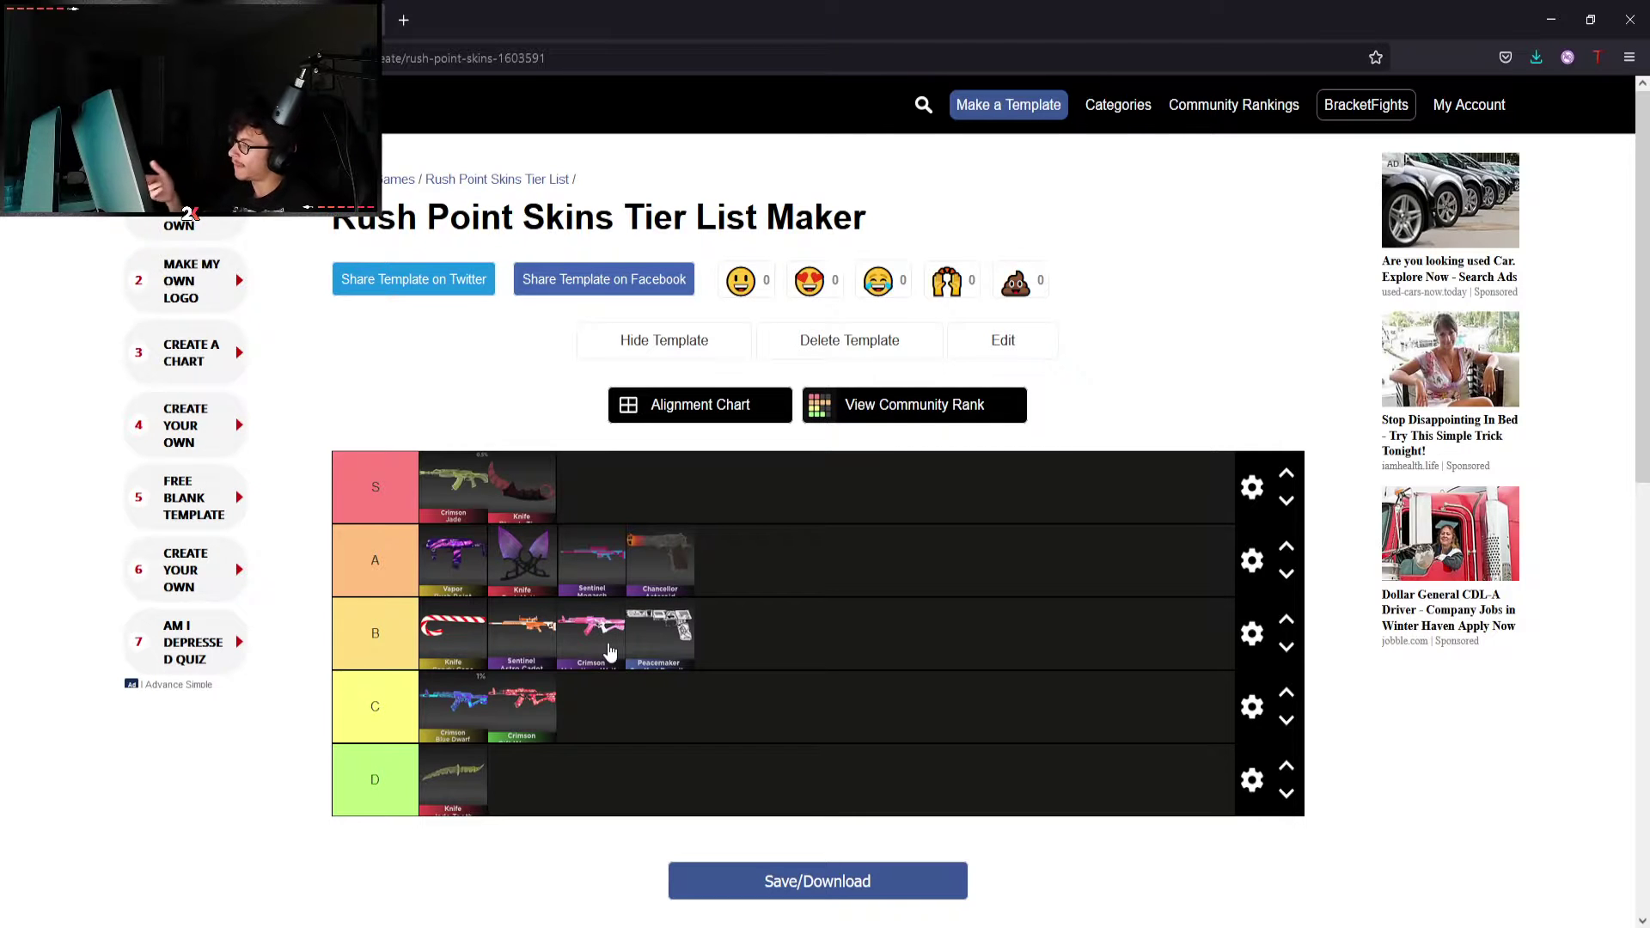
Lift Crimson Blue Dwarf into row B's third slot and drop the pink Crimson rifle to row C.
mouse_move(440, 724)
left_mouse_down()
mouse_move(591, 632)
mouse_move(555, 738)
mouse_move(457, 722)
left_mouse_up()
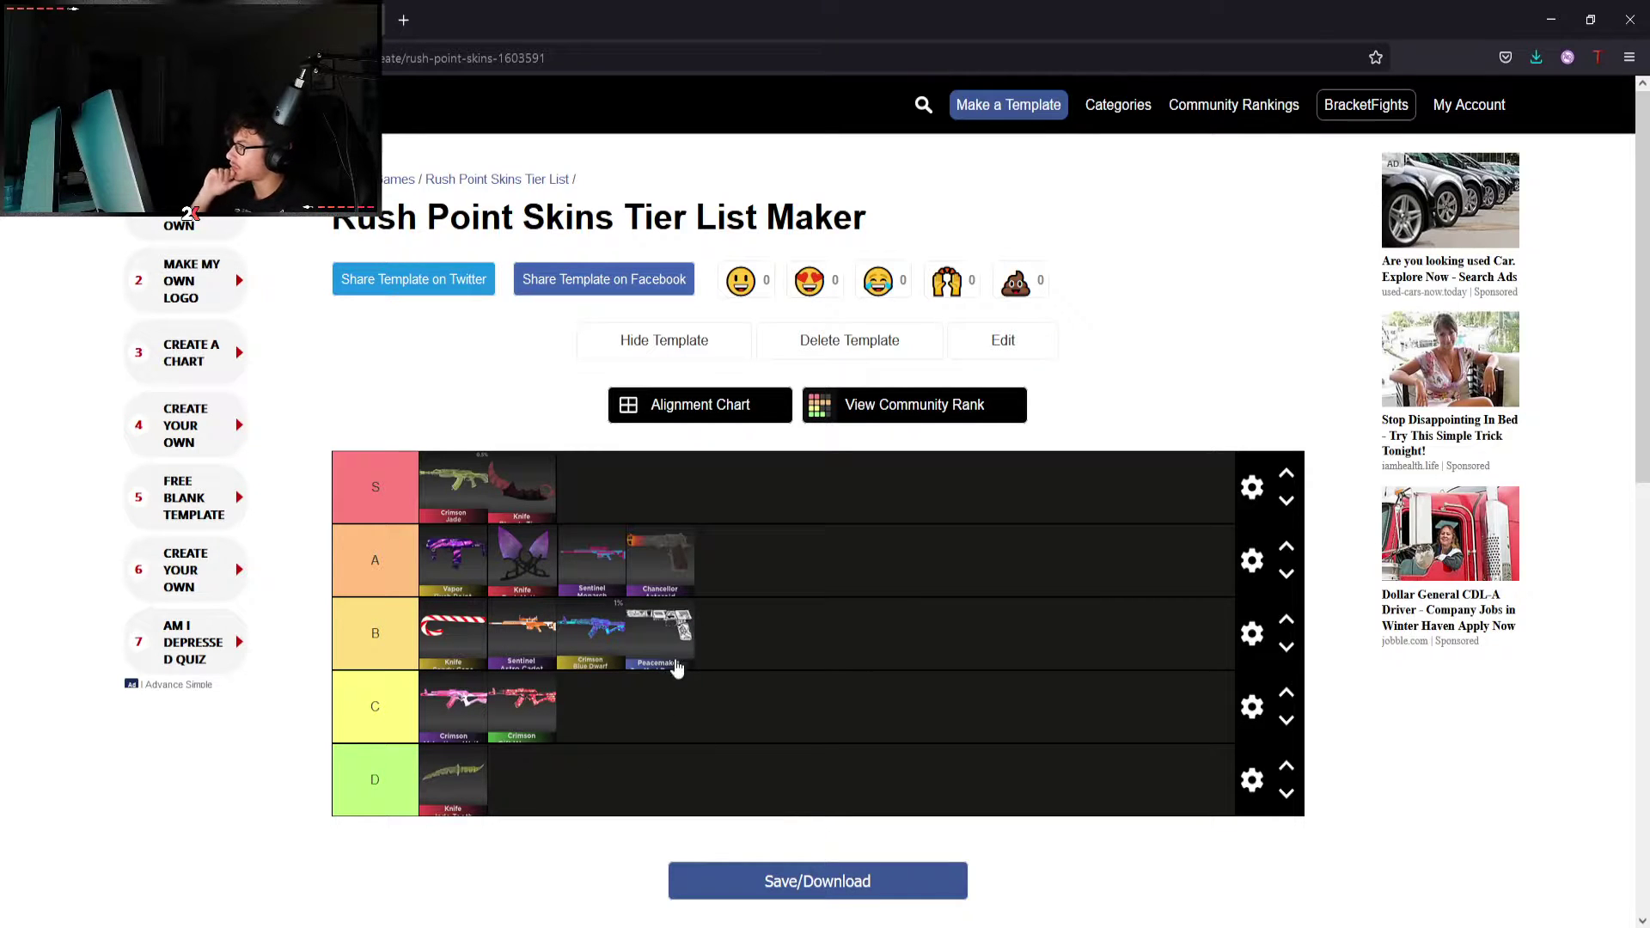
mouse_move(673, 653)
left_mouse_down()
mouse_move(700, 657)
mouse_move(650, 644)
left_mouse_up()
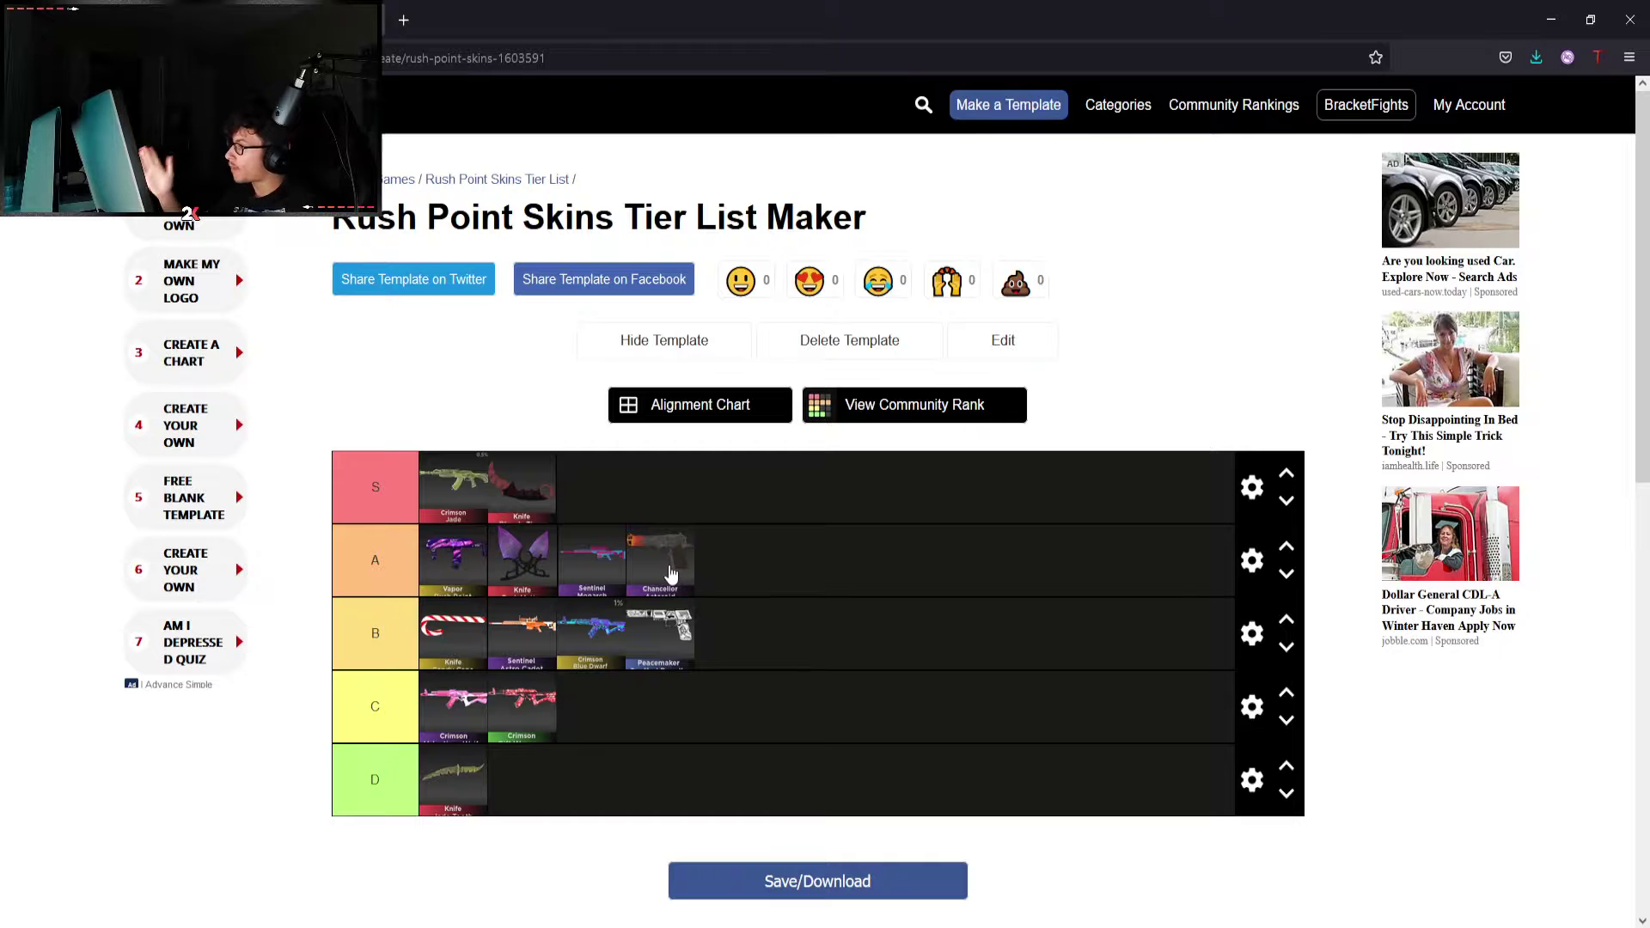
scroll(614, 667, "down", 2)
scroll(539, 743, "up", 1)
scroll(538, 743, "up", 1)
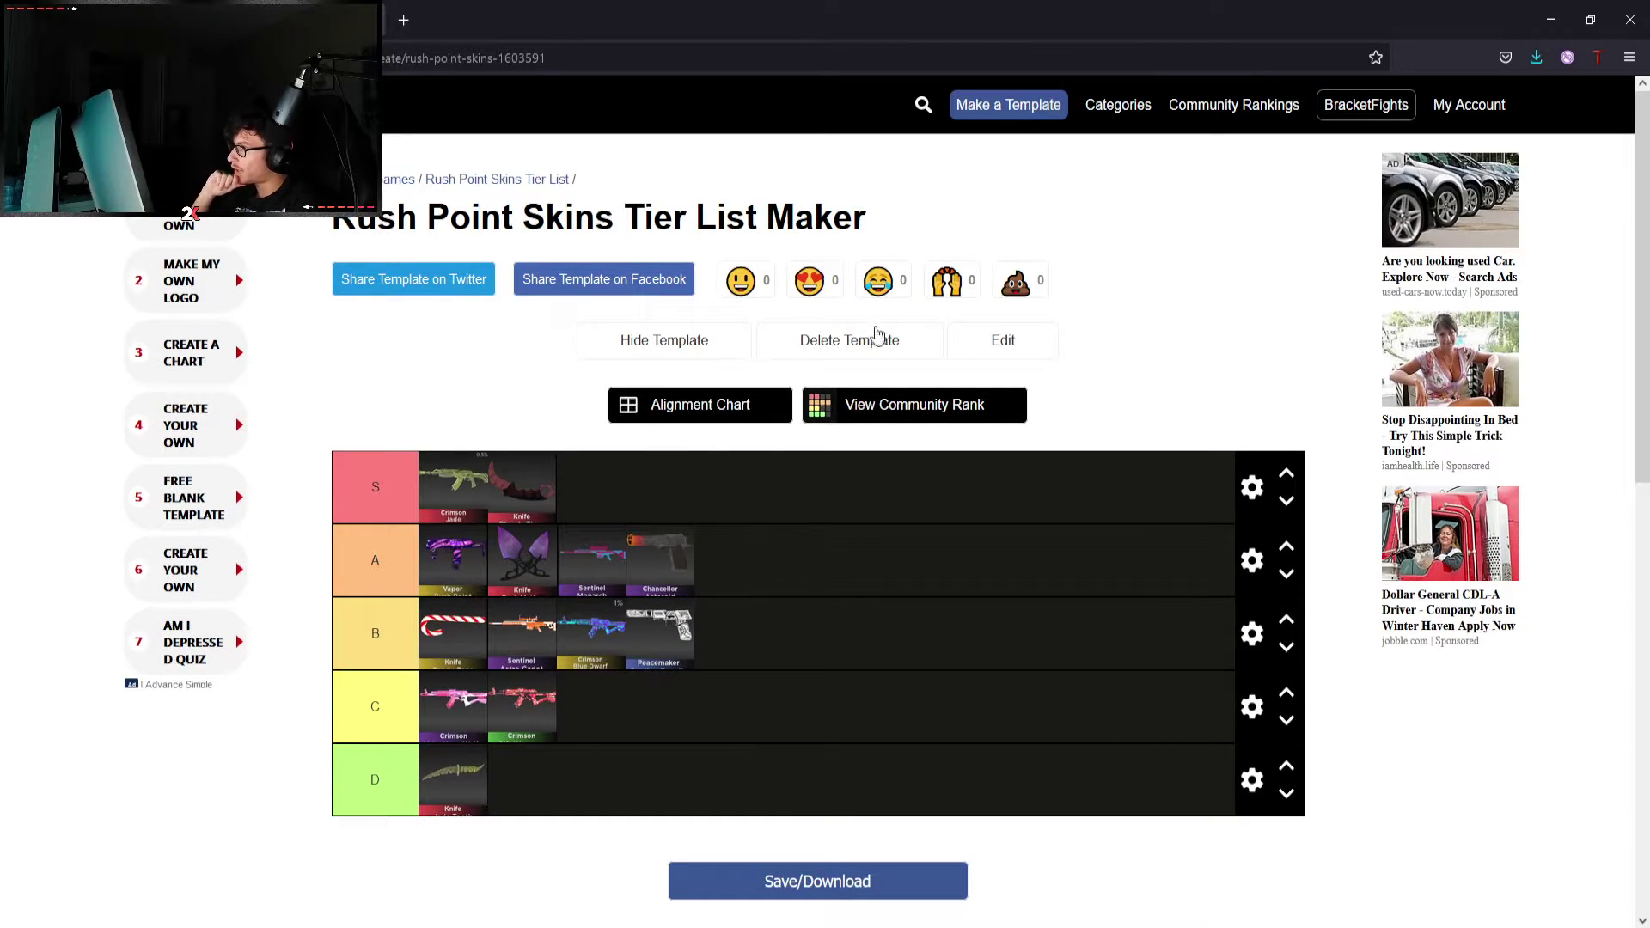